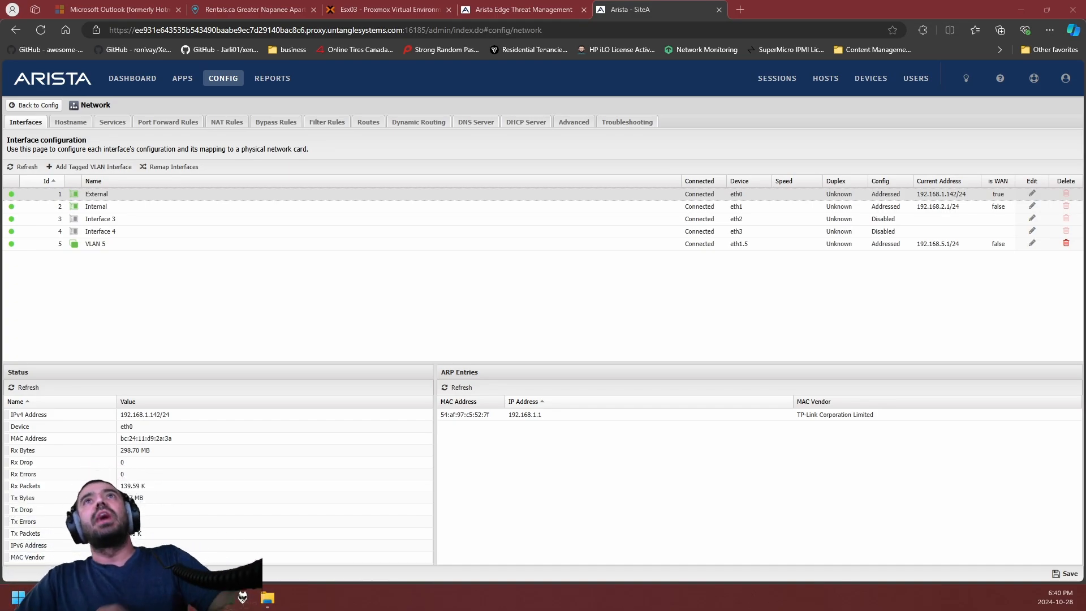
Inspect the status and ARP entries of the Internal and VLAN 5 interfaces.
left_click(117, 207)
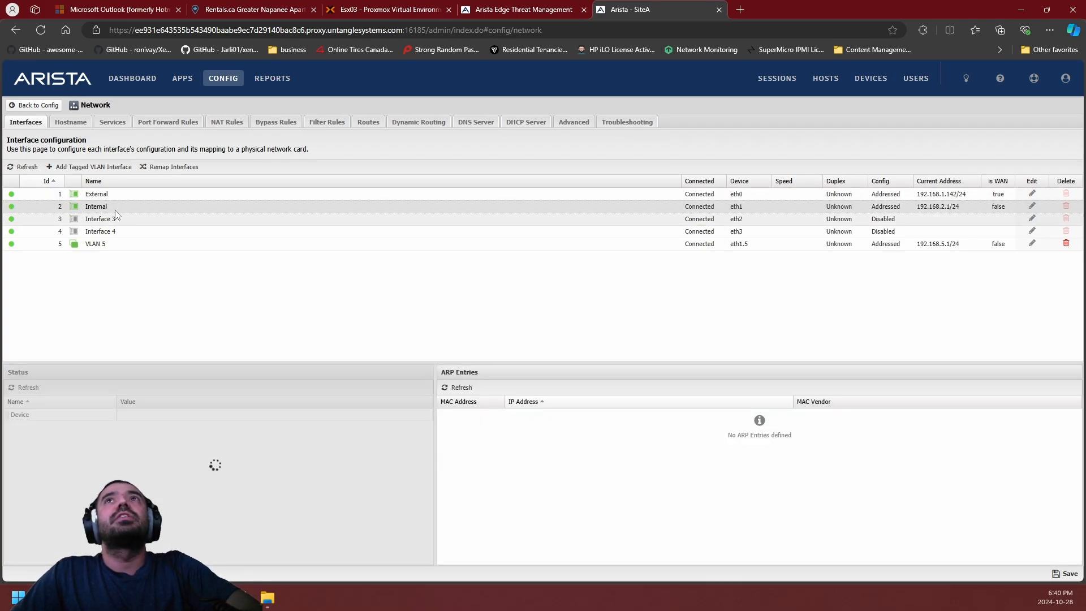
left_click(104, 244)
left_click_drag(113, 245, 86, 246)
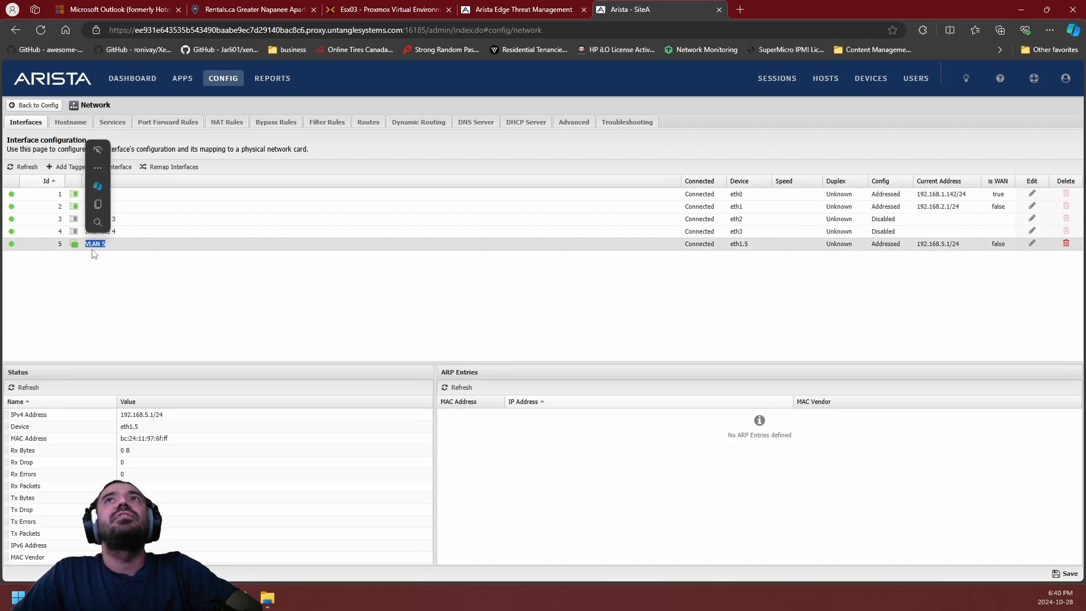
left_click(119, 209)
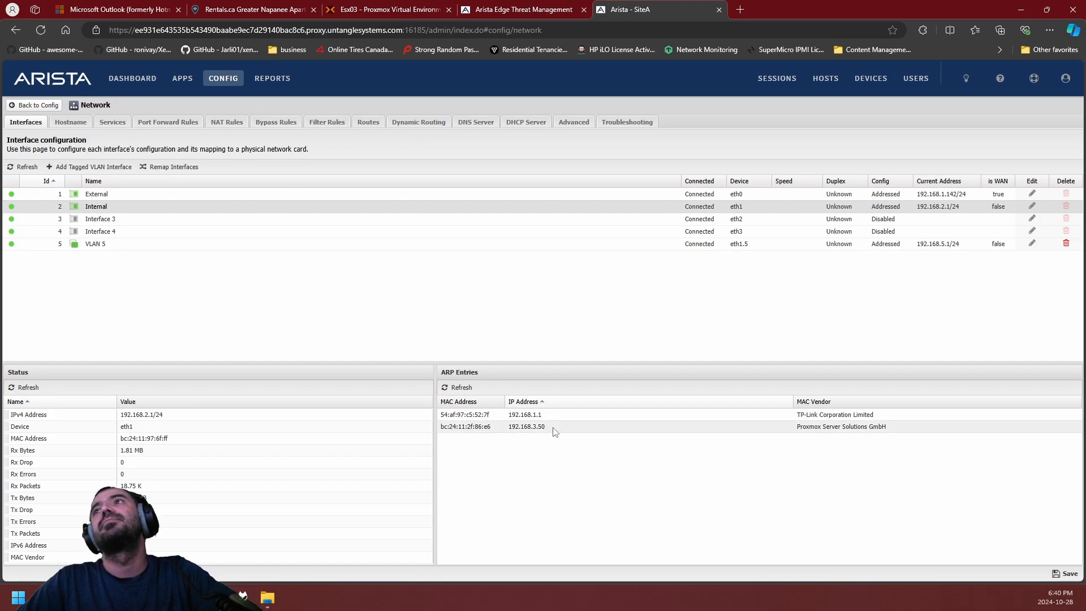
double_click(523, 427)
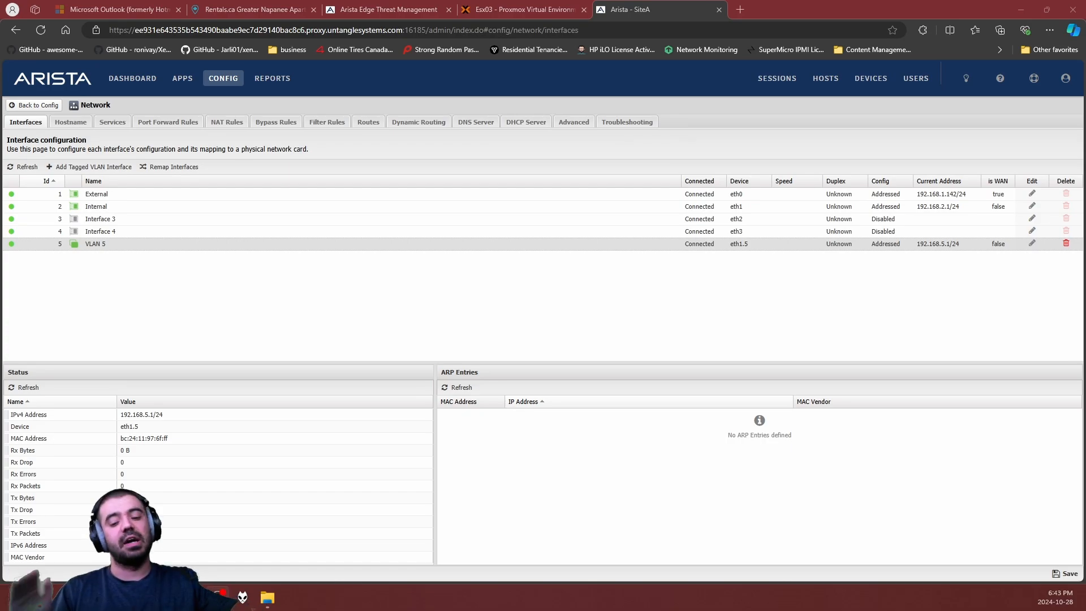
Open the Internal interface for editing and display its DHCP configuration.
left_click(102, 209)
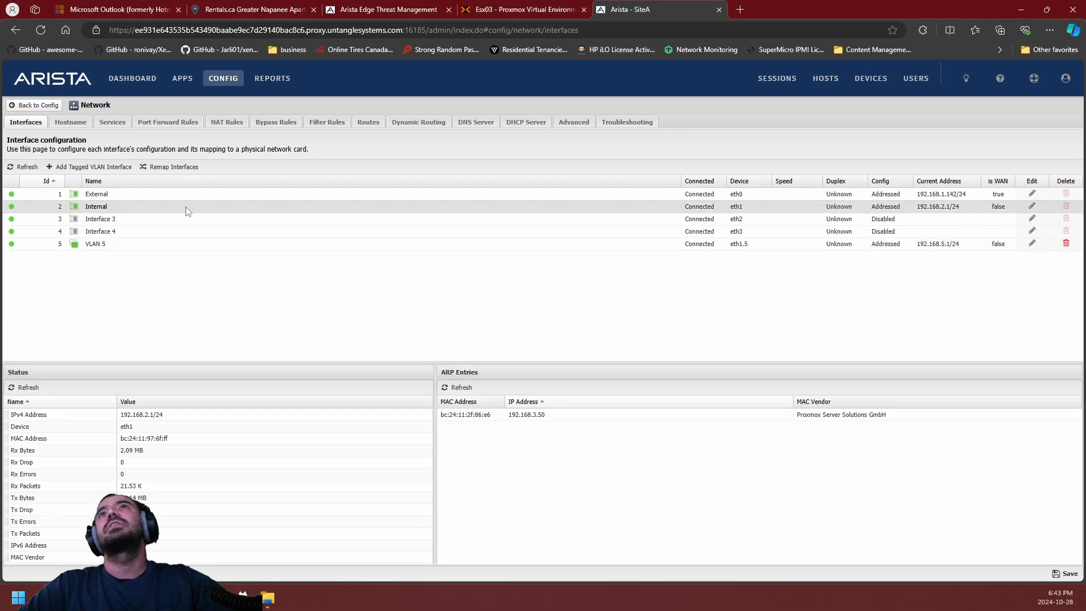
left_click(1032, 206)
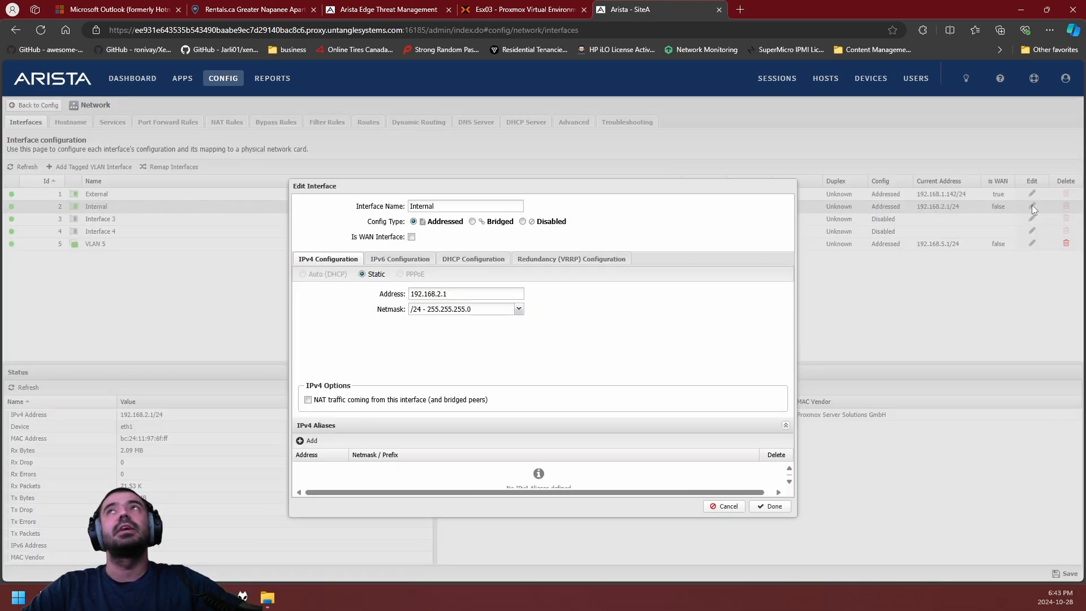
left_click(468, 263)
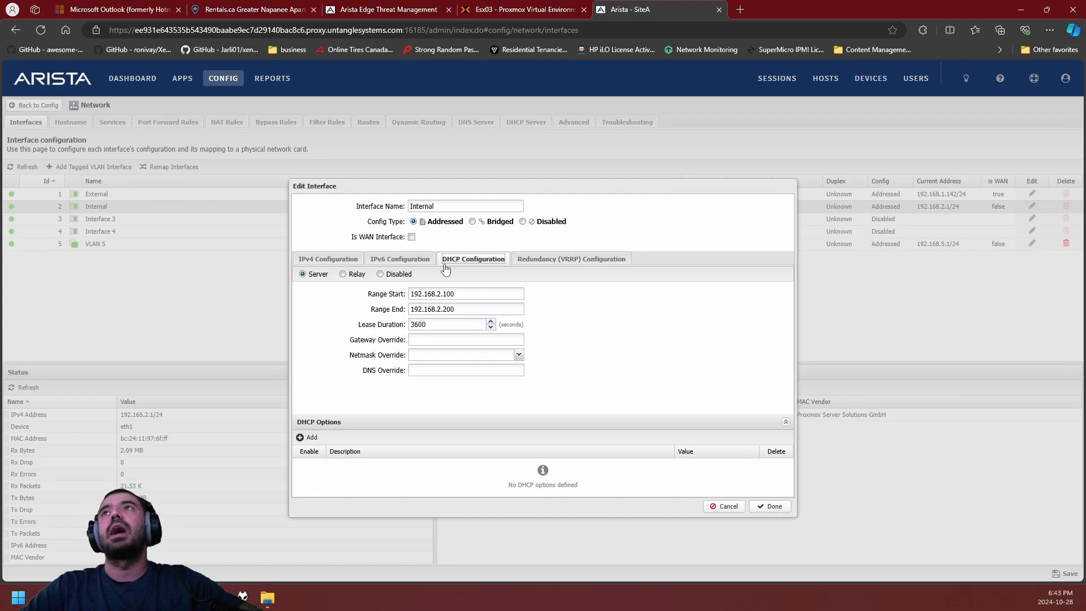
Try the Disabled and Relay DHCP modes on the Internal interface and return it to Server.
left_click(396, 277)
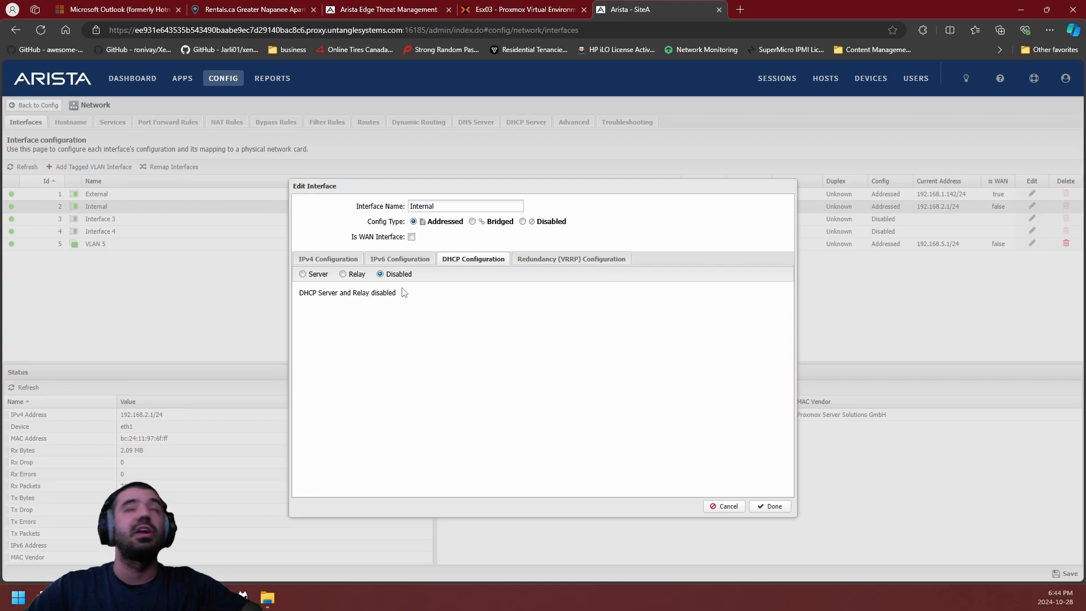
left_click(310, 278)
left_click(352, 276)
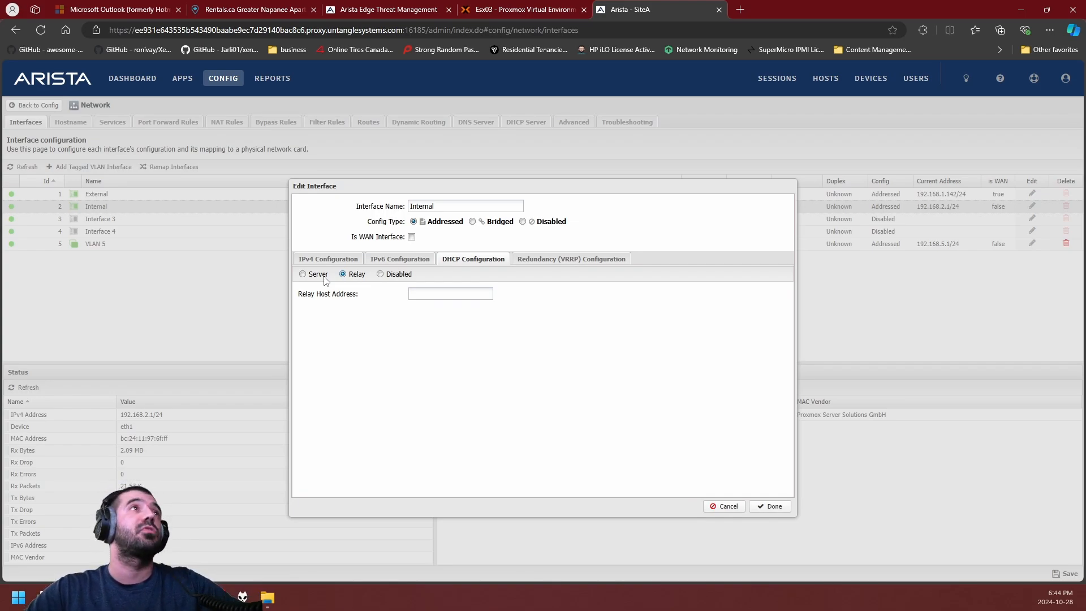
left_click(326, 278)
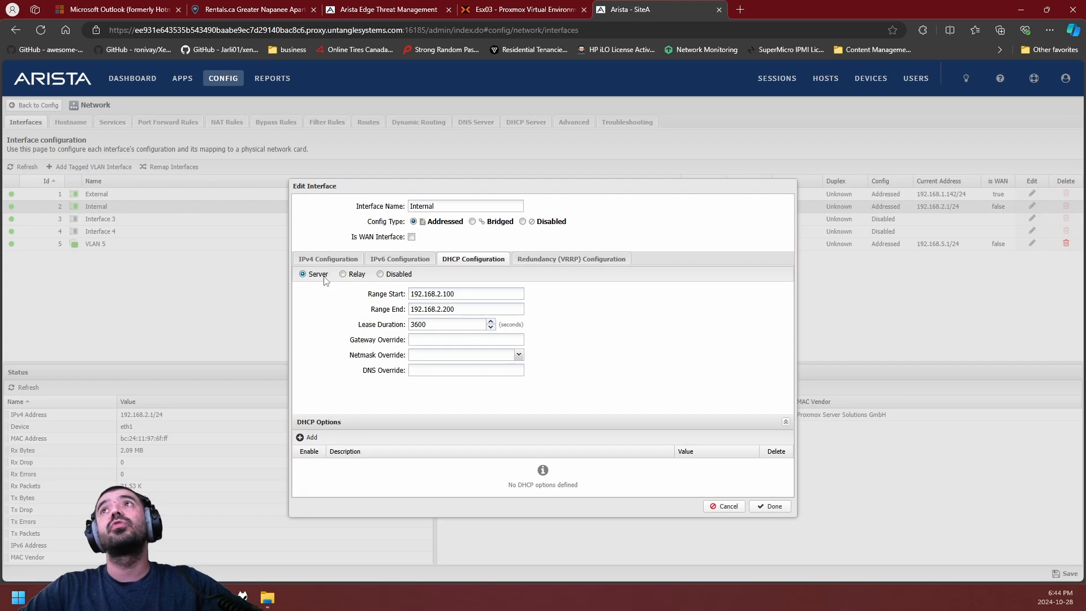
Examine the DHCP range and lease duration settings of the Internal interface.
left_click_drag(457, 294, 389, 308)
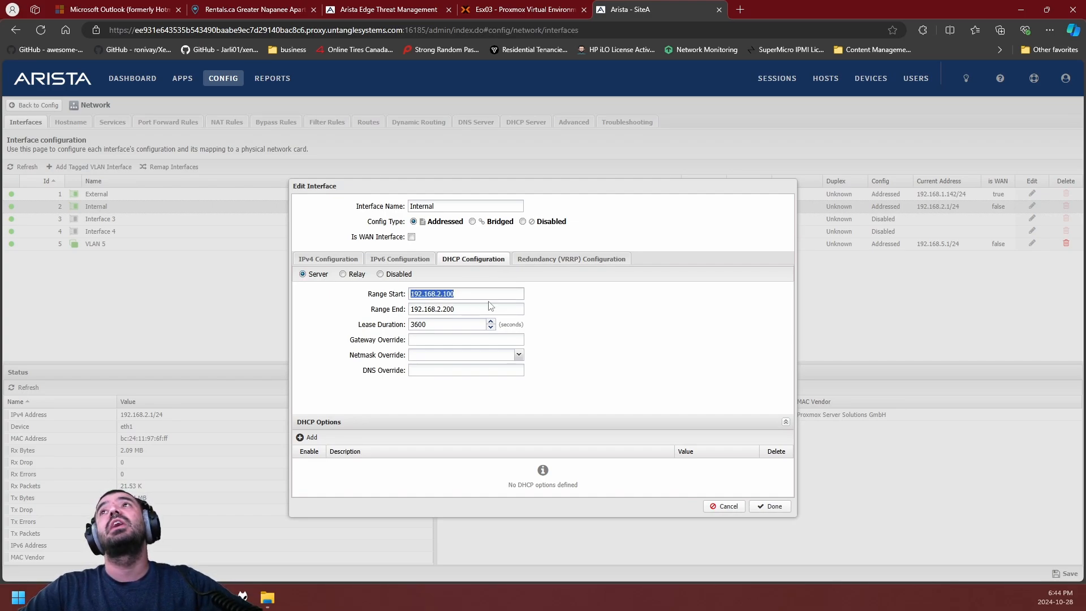
left_click(487, 294)
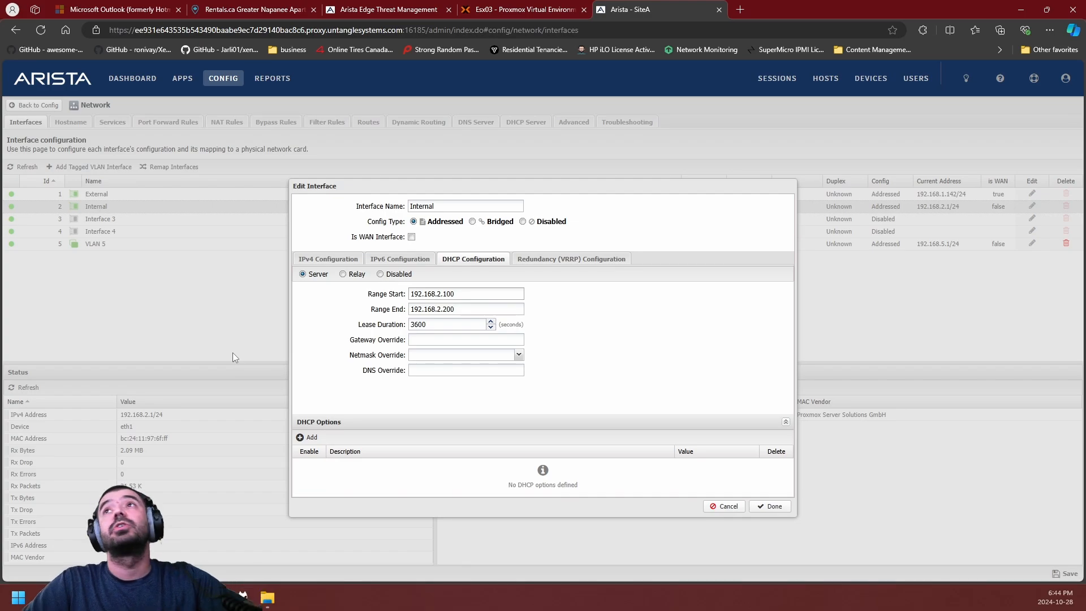
double_click(441, 325)
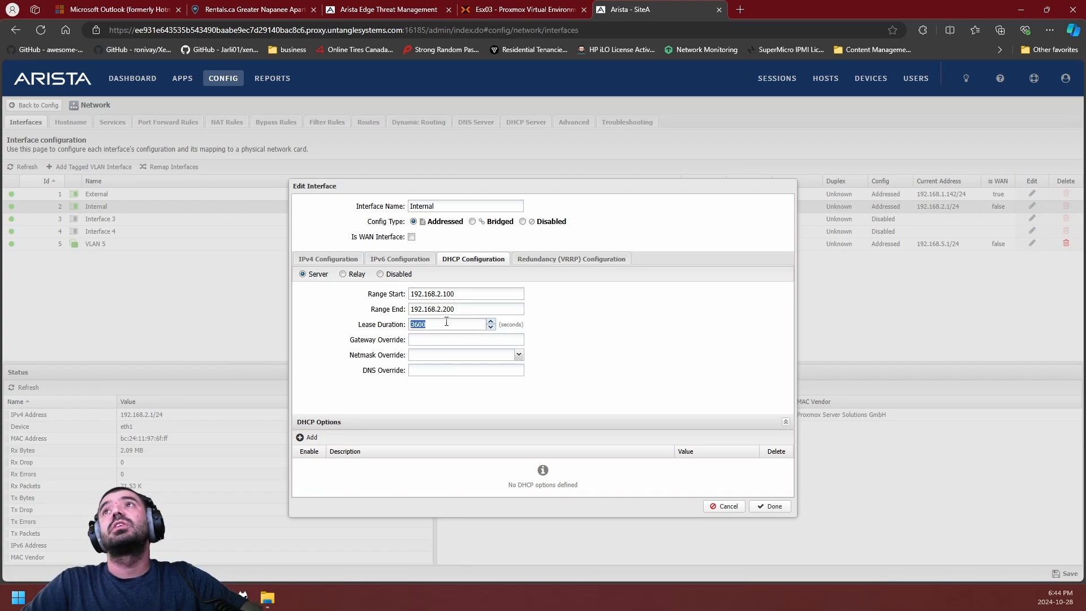
left_click(449, 323)
left_click_drag(442, 325, 414, 325)
right_click(398, 324)
Examine the gateway, netmask and DNS override settings, including the available netmask choices.
left_click(380, 340)
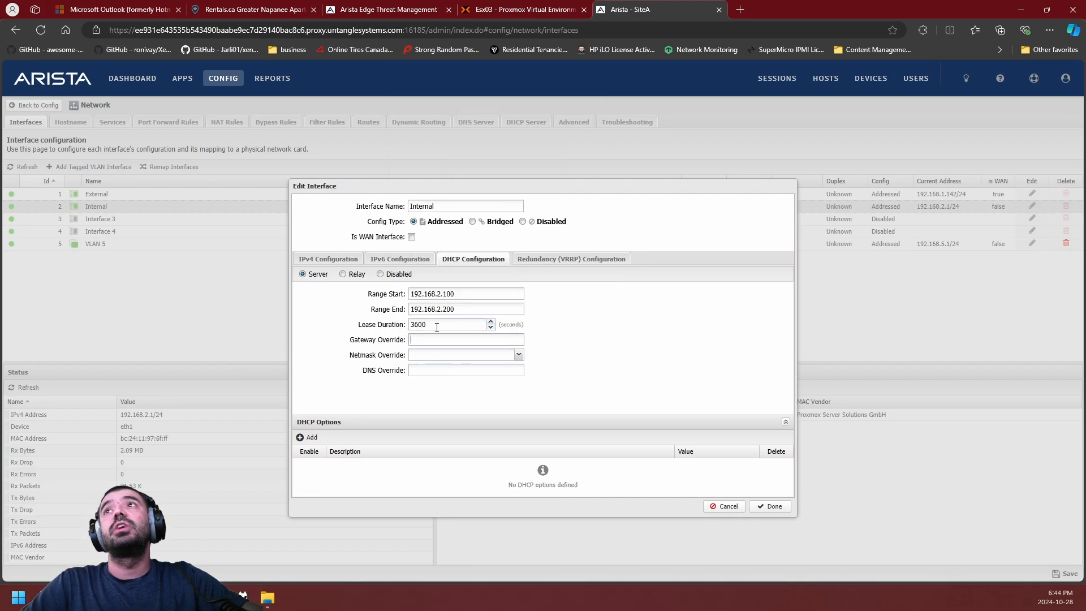
left_click(438, 354)
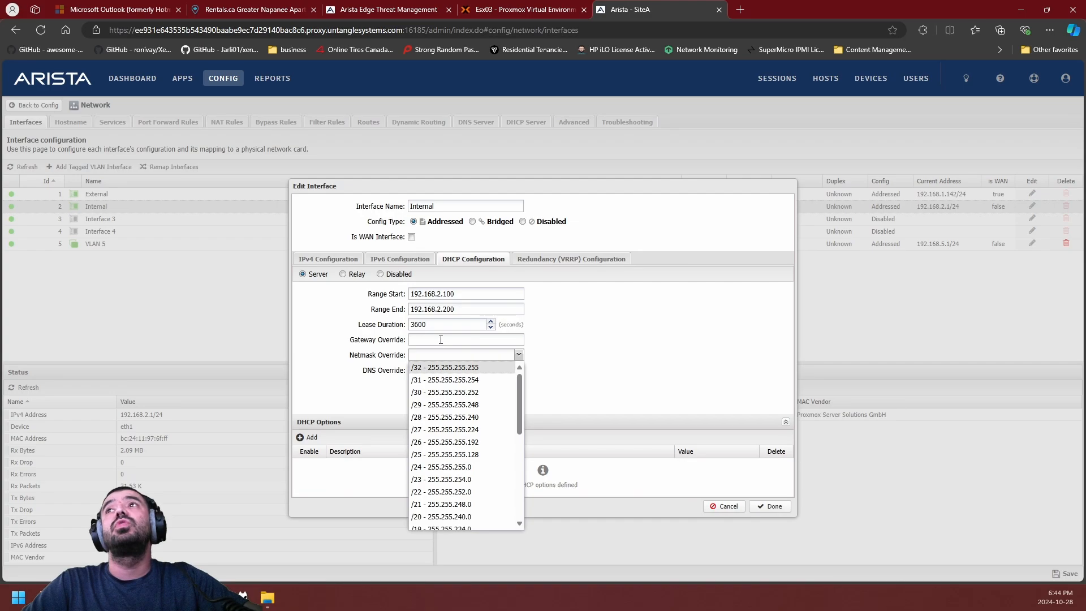
left_click(441, 339)
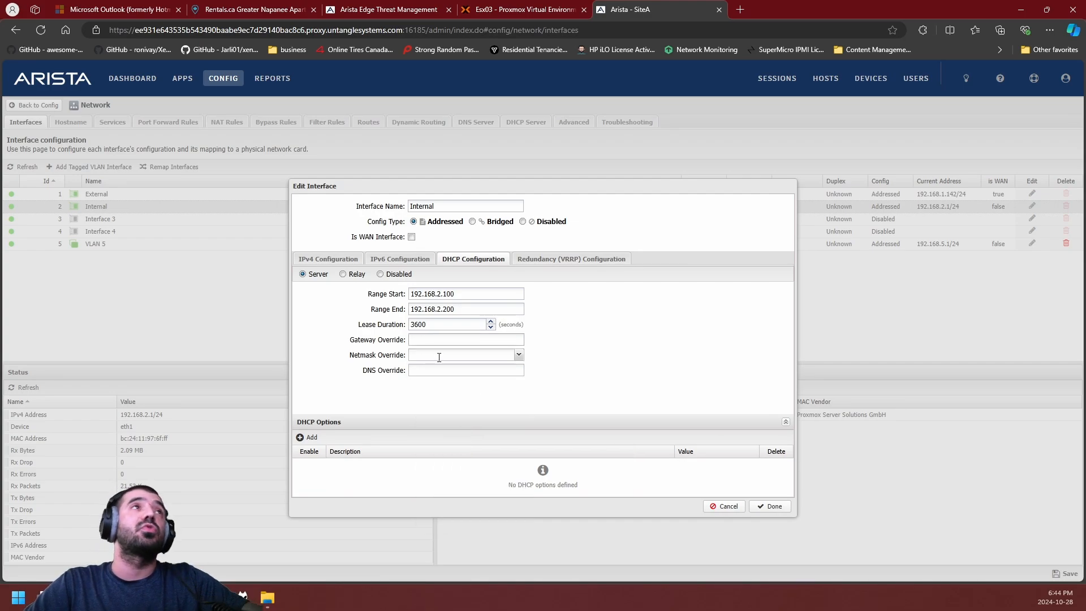
left_click(439, 356)
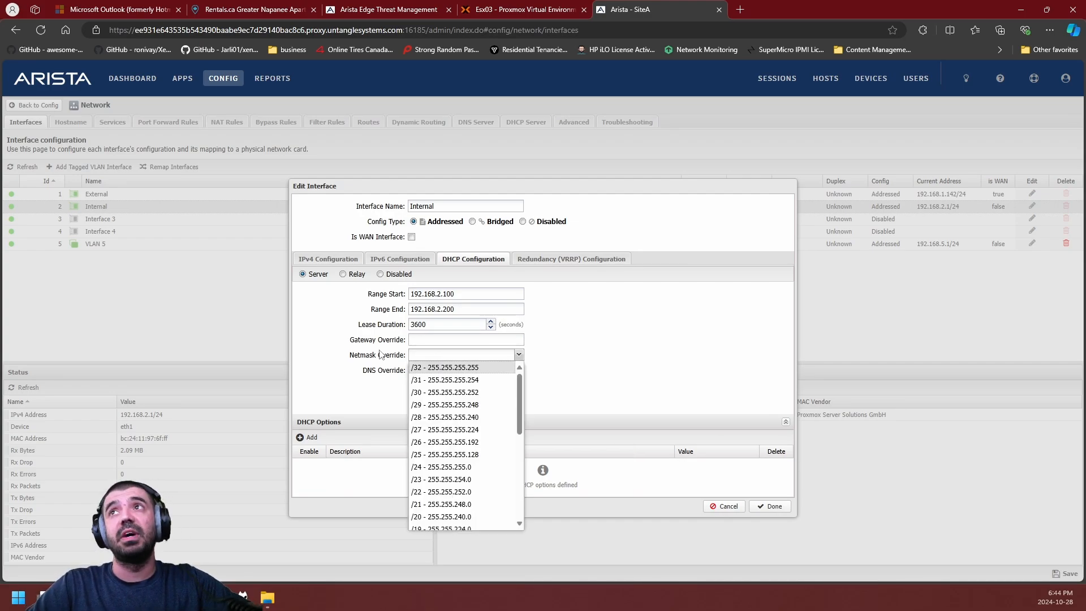
left_click(344, 363)
left_click(426, 357)
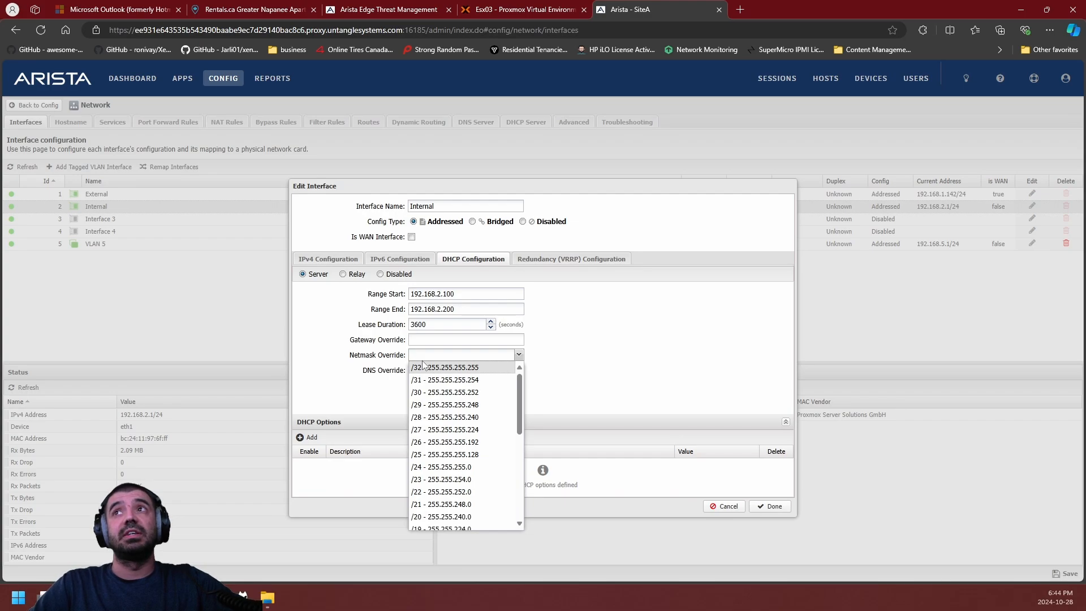
left_click(317, 324)
left_click(432, 372)
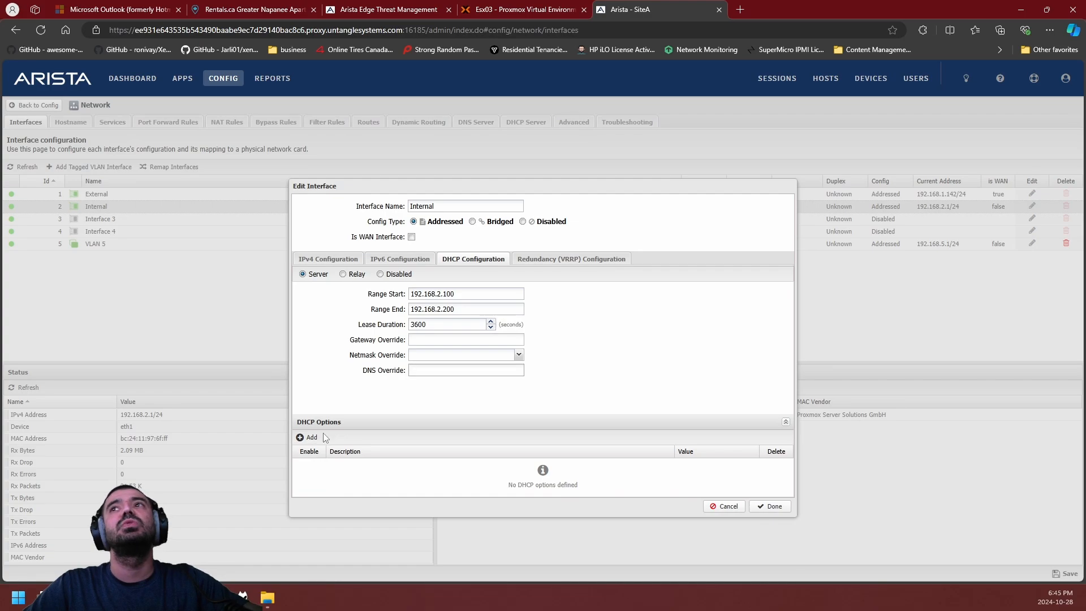
Add a DHCP option to the Internal interface, look at its description, and delete the option again.
left_click(308, 437)
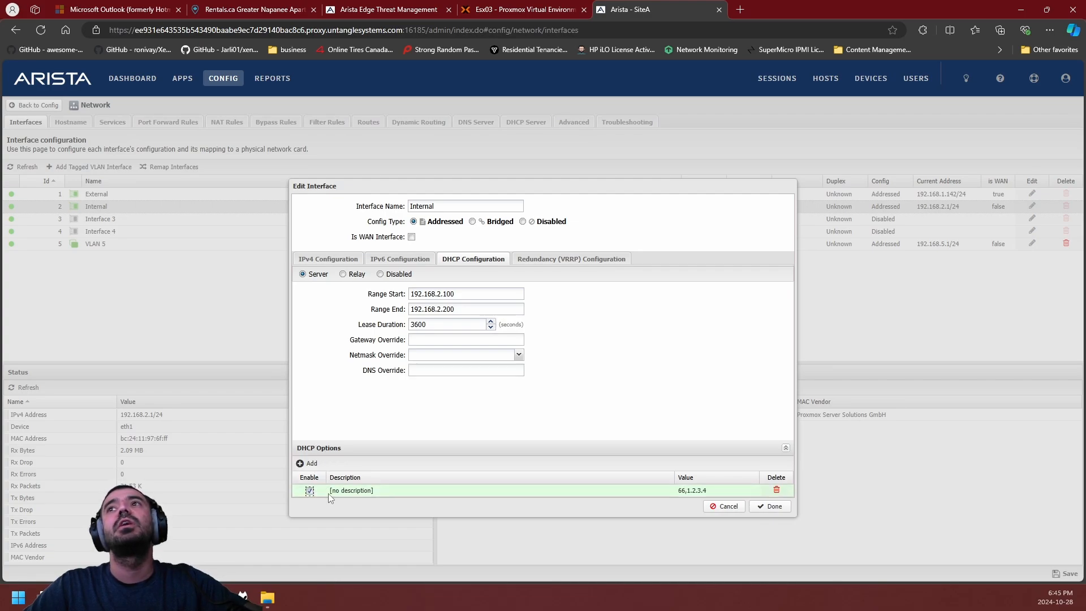
left_click(385, 490)
left_click_drag(385, 491, 314, 481)
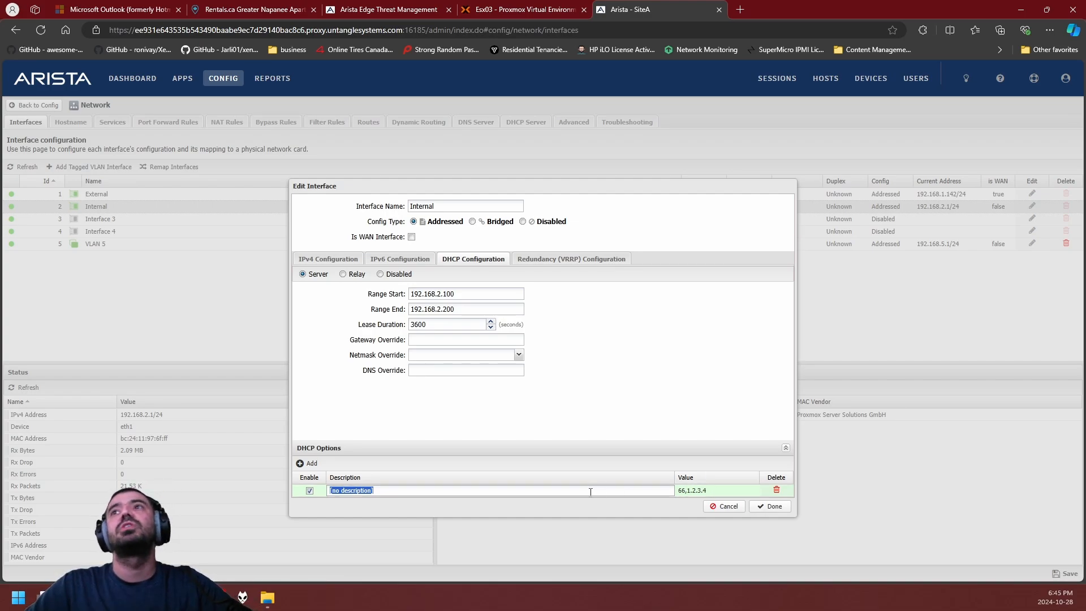
left_click(777, 490)
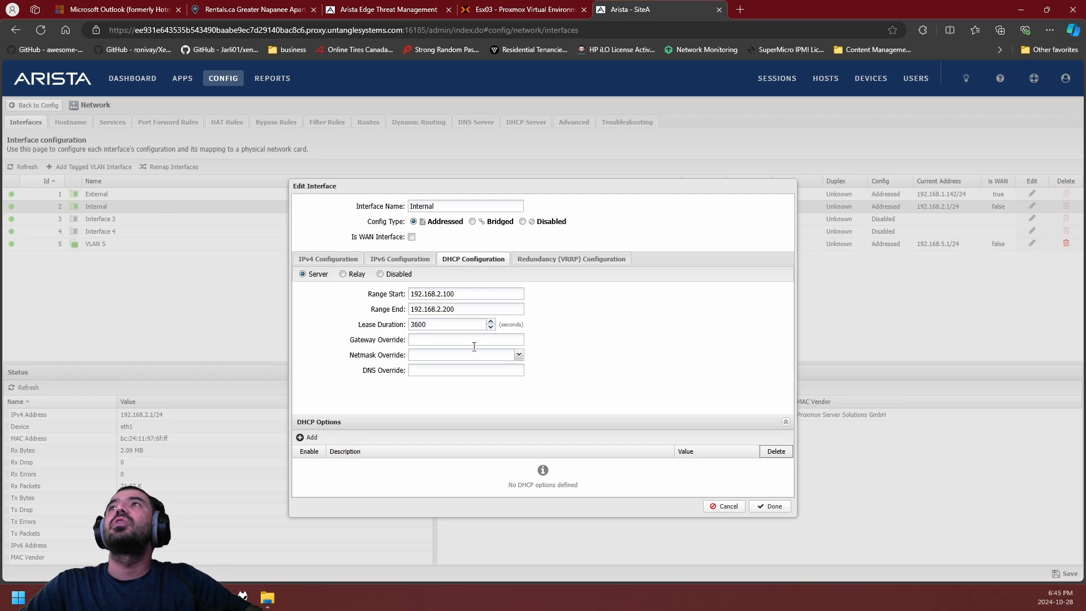
Save the Internal interface's settings and refresh the DHCP server's list of current leases.
left_click(770, 507)
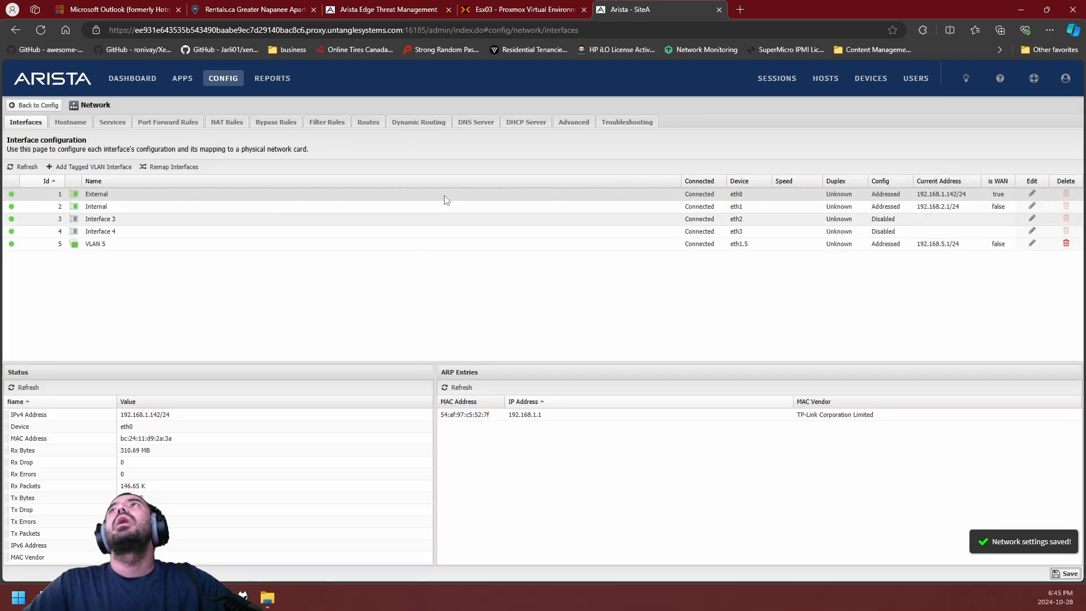
left_click(518, 130)
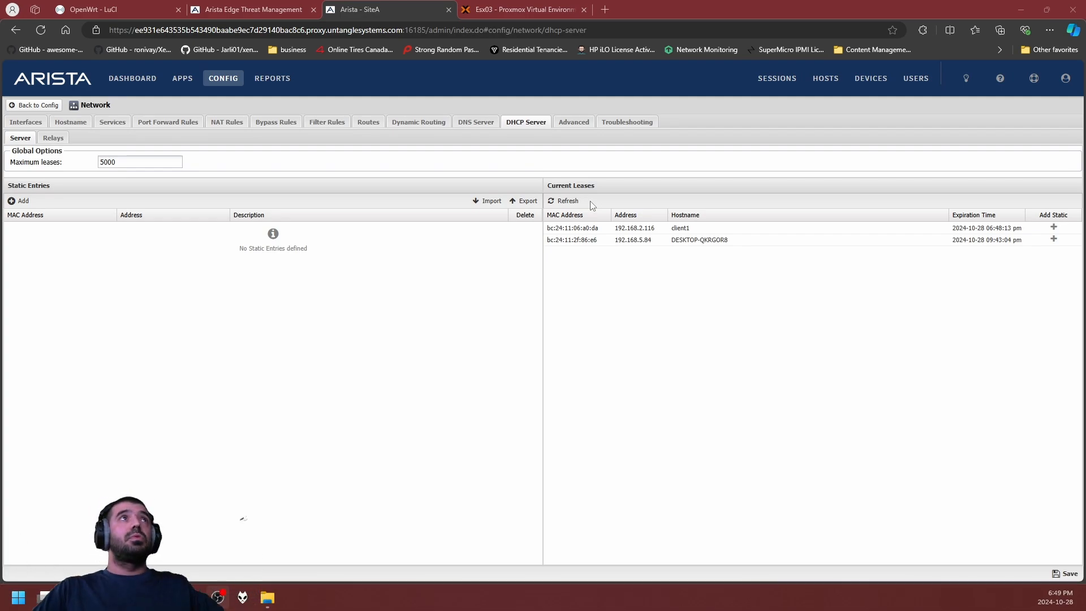
left_click(561, 200)
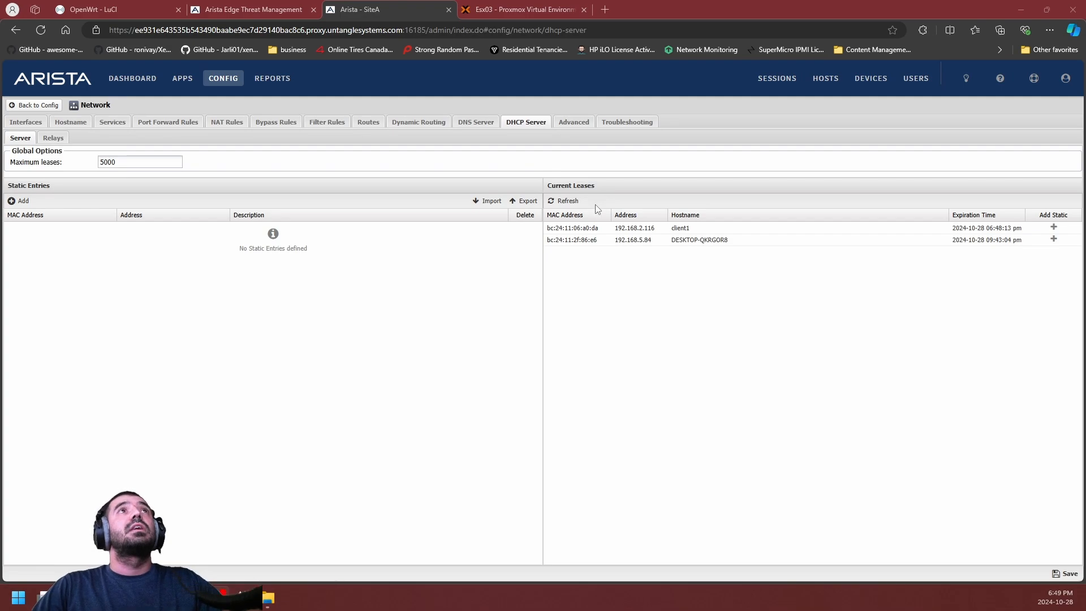
Add the client1 lease as a static DHCP entry, delete that entry again, and save the network settings.
left_click(1054, 229)
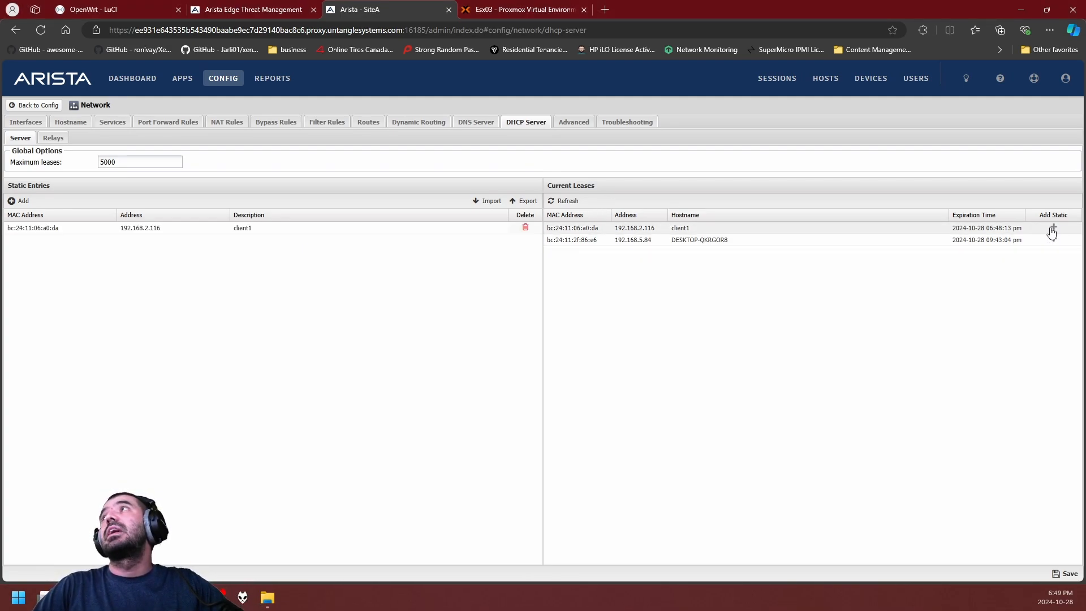
left_click(110, 228)
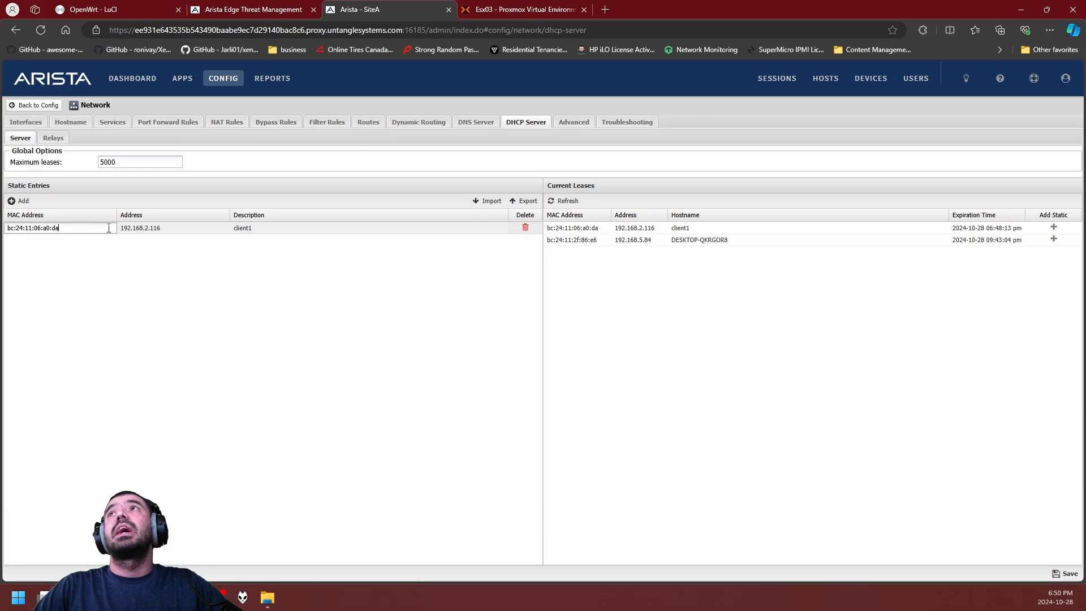
left_click(462, 241)
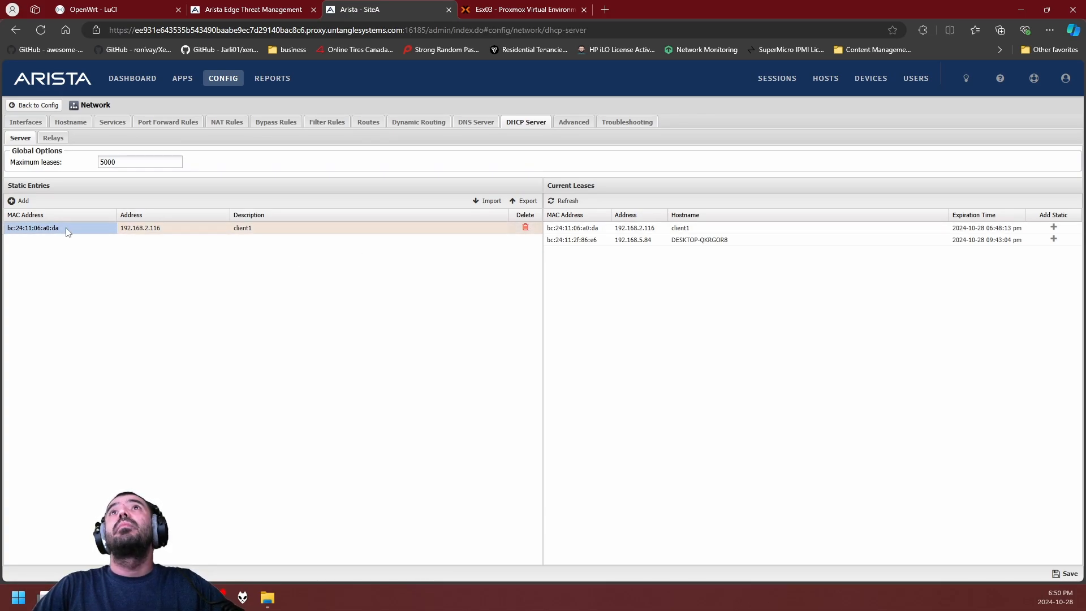
left_click(1057, 572)
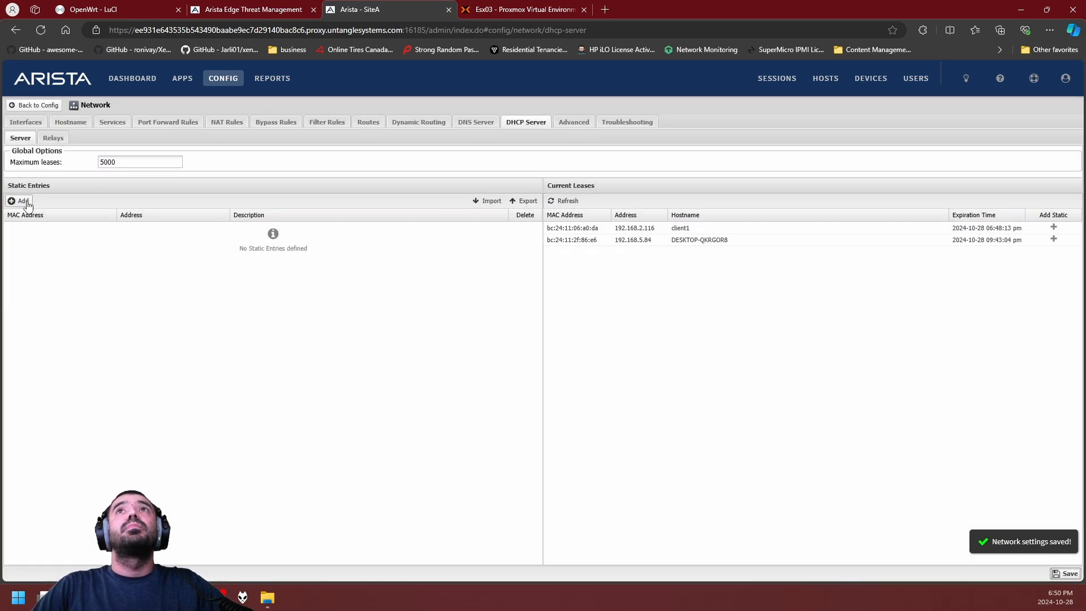
Examine the MAC address, address and description fields for a new static DHCP entry and cancel without adding it.
left_click(23, 201)
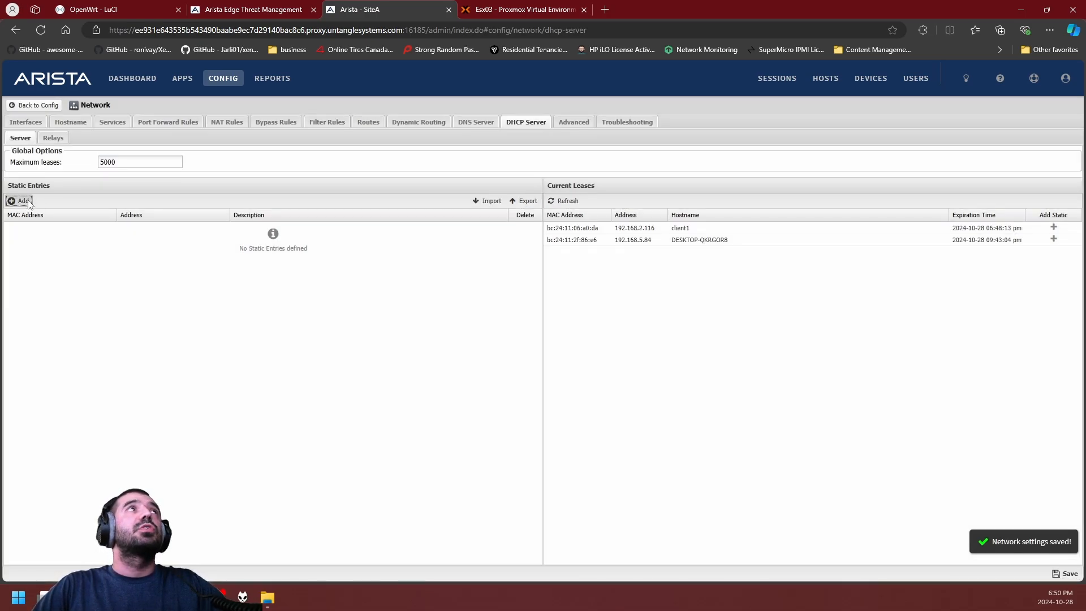
left_click_drag(501, 237, 407, 237)
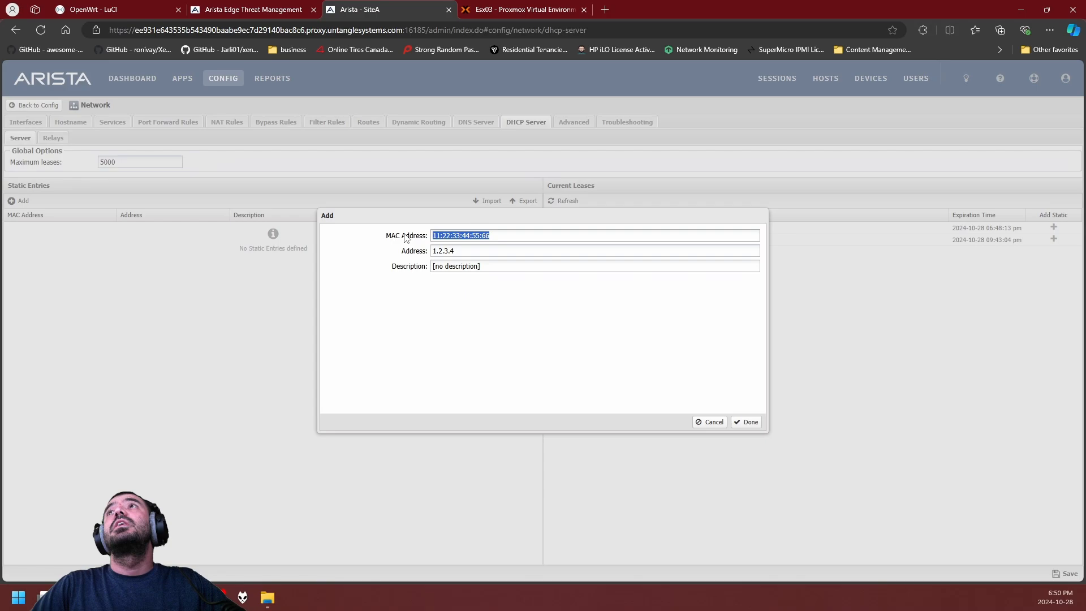
double_click(450, 255)
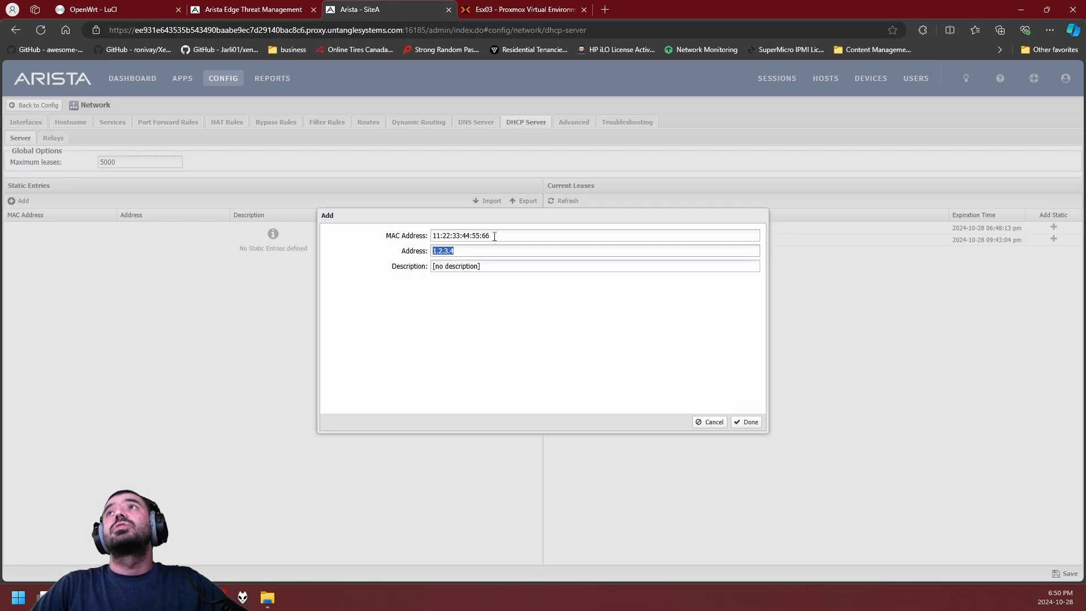
left_click_drag(494, 237, 380, 241)
left_click_drag(477, 254, 404, 251)
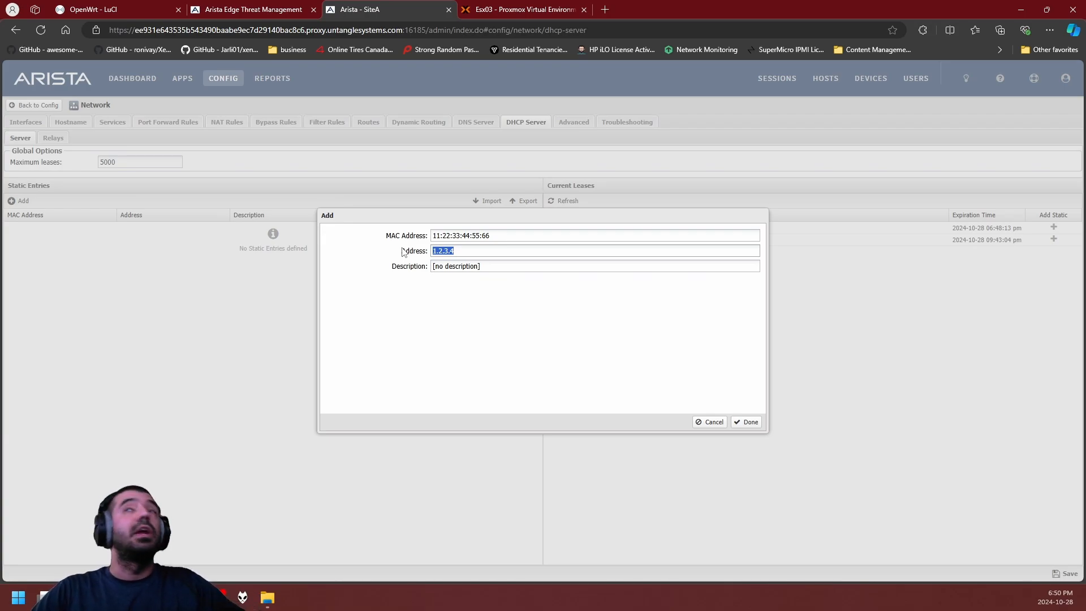
double_click(462, 265)
left_click(534, 268)
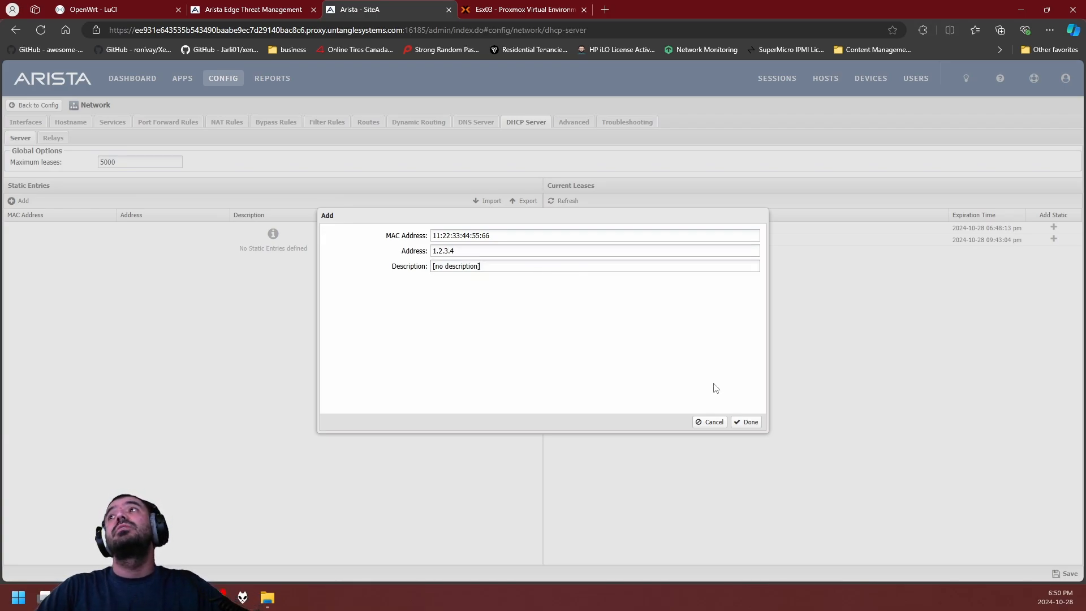
left_click(712, 422)
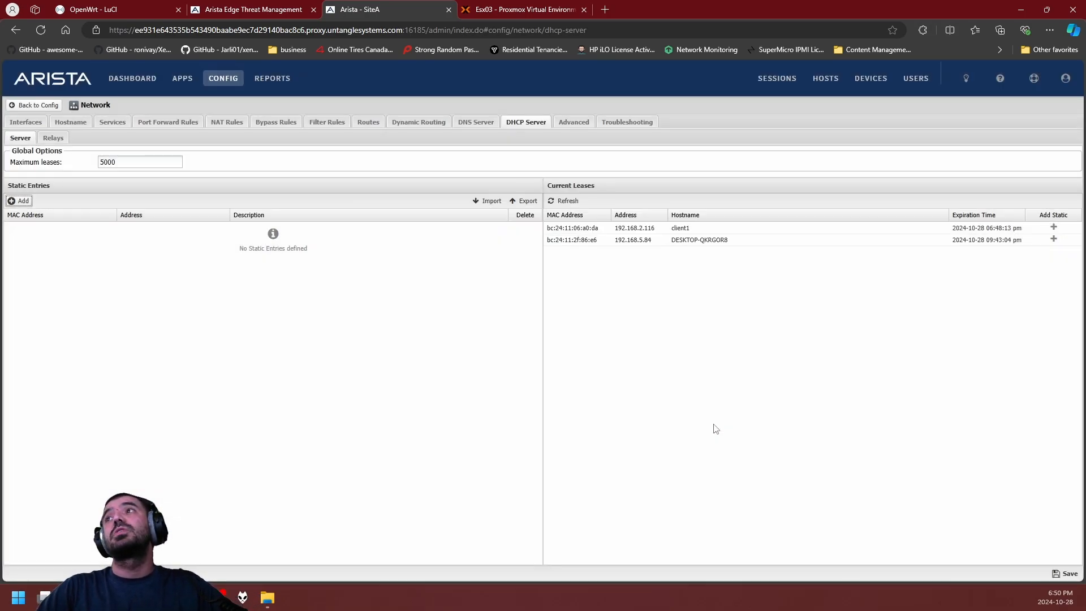
Add the client1 lease as a static DHCP entry, look at its address and description fields, and save the network settings.
left_click(1051, 232)
left_click(300, 230)
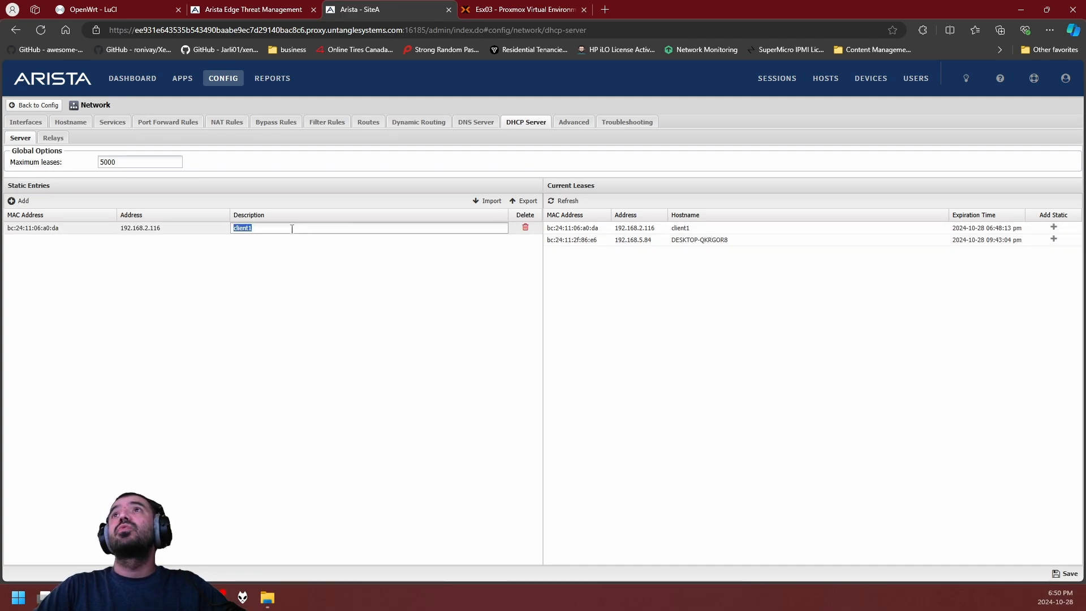
left_click(167, 231)
left_click_drag(126, 225, 105, 221)
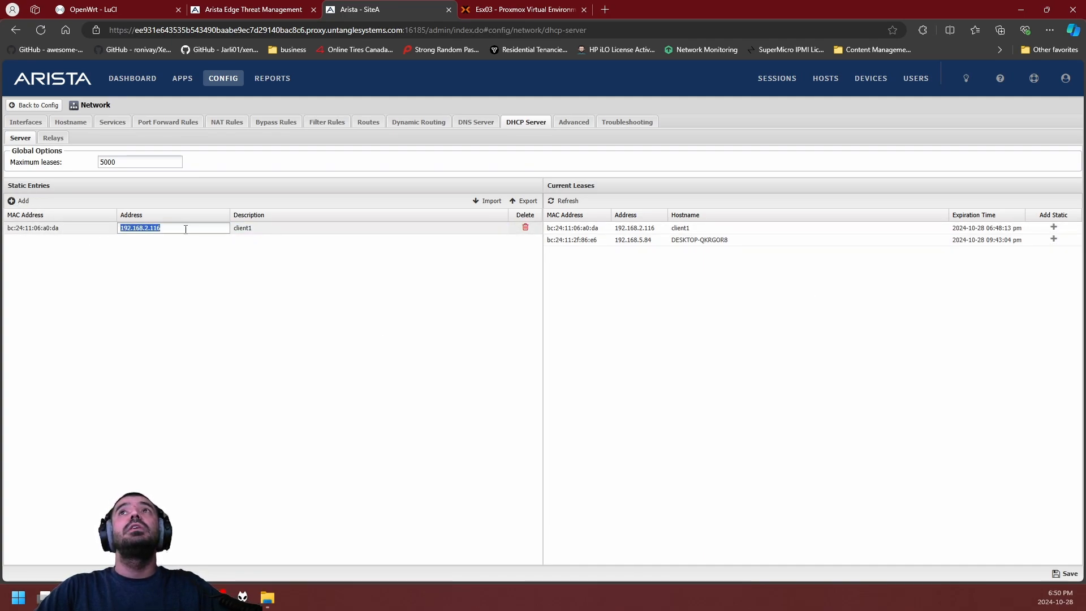
left_click(187, 228)
left_click(297, 229)
left_click(299, 231)
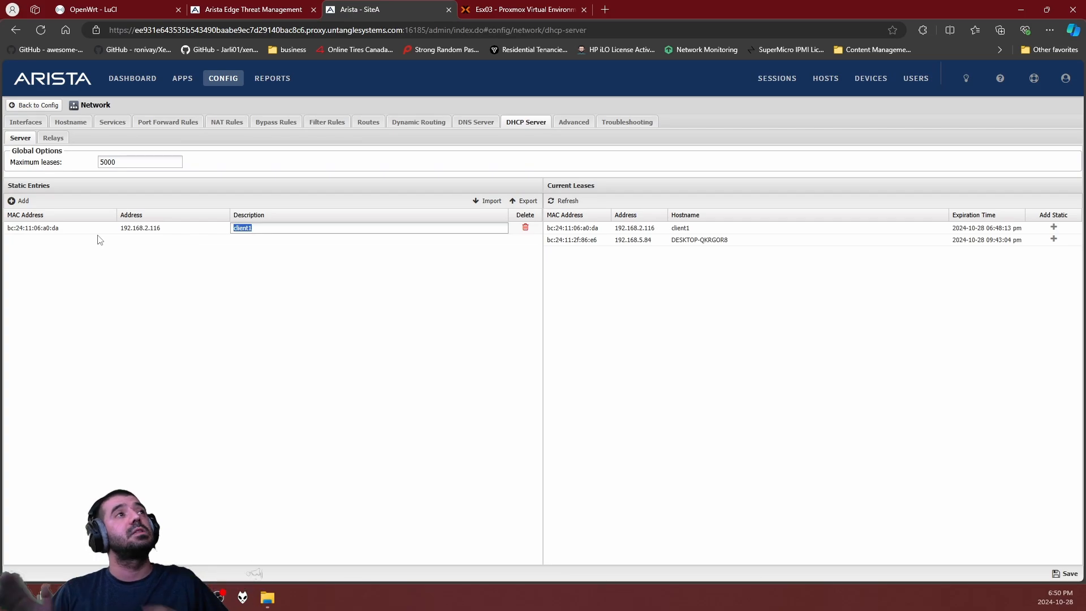
left_click(142, 251)
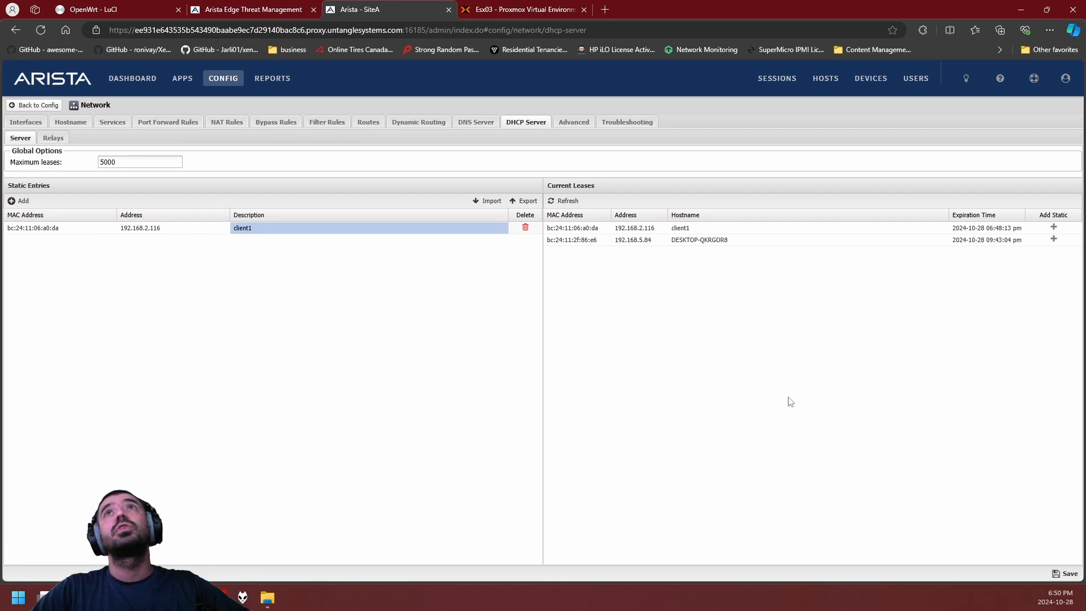
left_click(1066, 573)
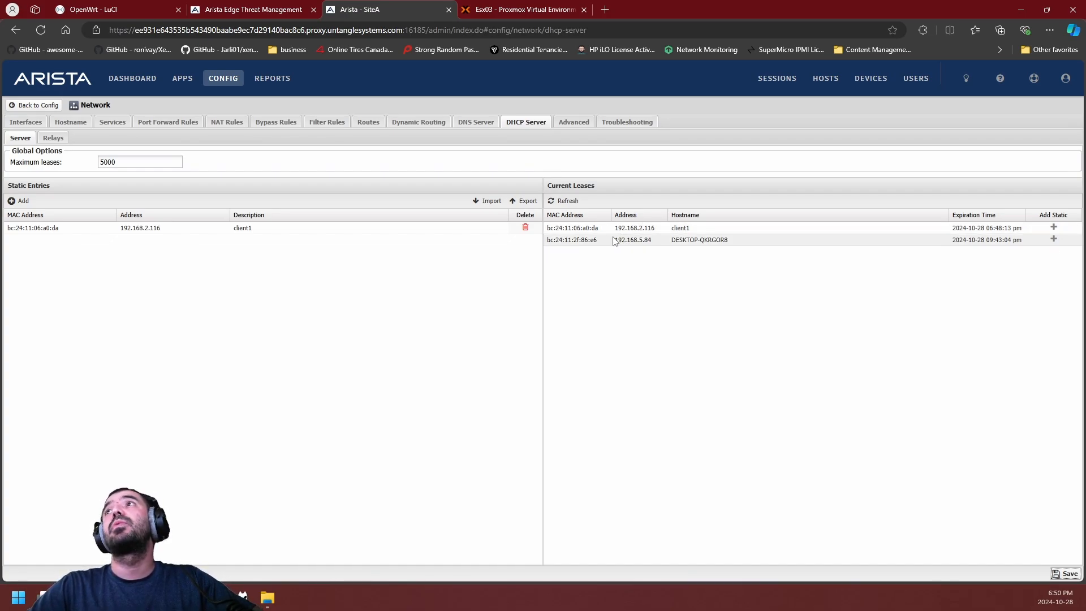
Add the DESKTOP-QKRGOR8 lease as a static DHCP entry and set its address to 192.168.5.100.
left_click_drag(615, 240, 657, 240)
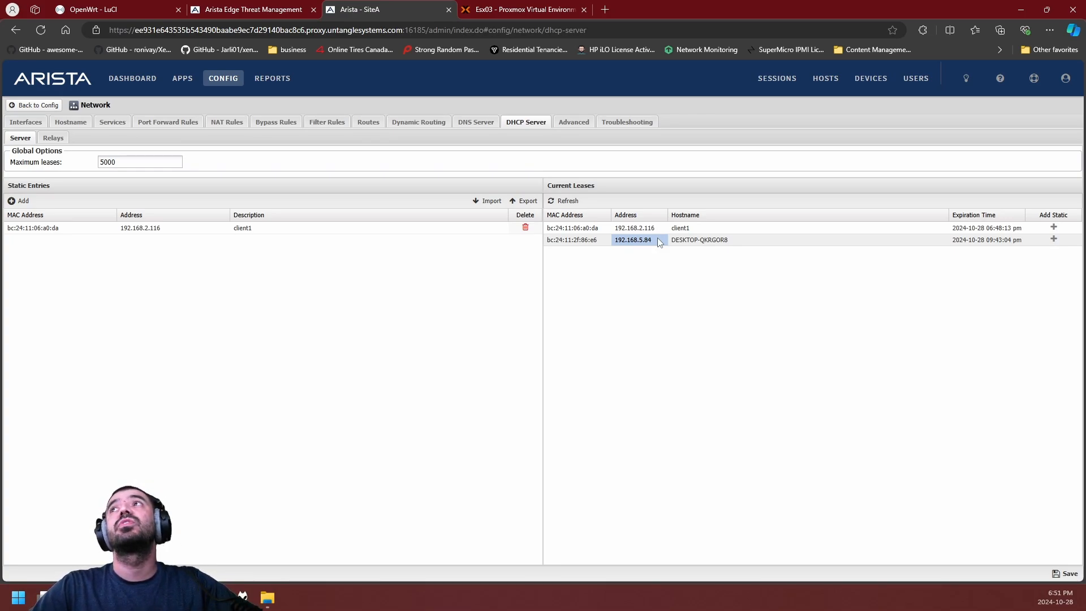
left_click(1053, 238)
left_click(164, 240)
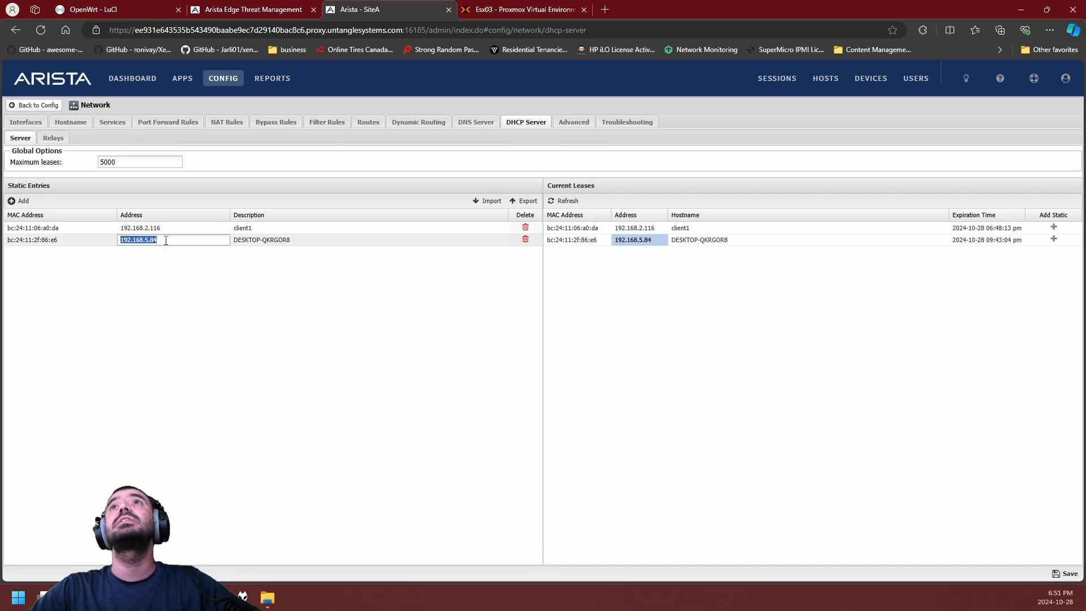
left_click(169, 241)
key("BackSpace")
key("BackSpace")
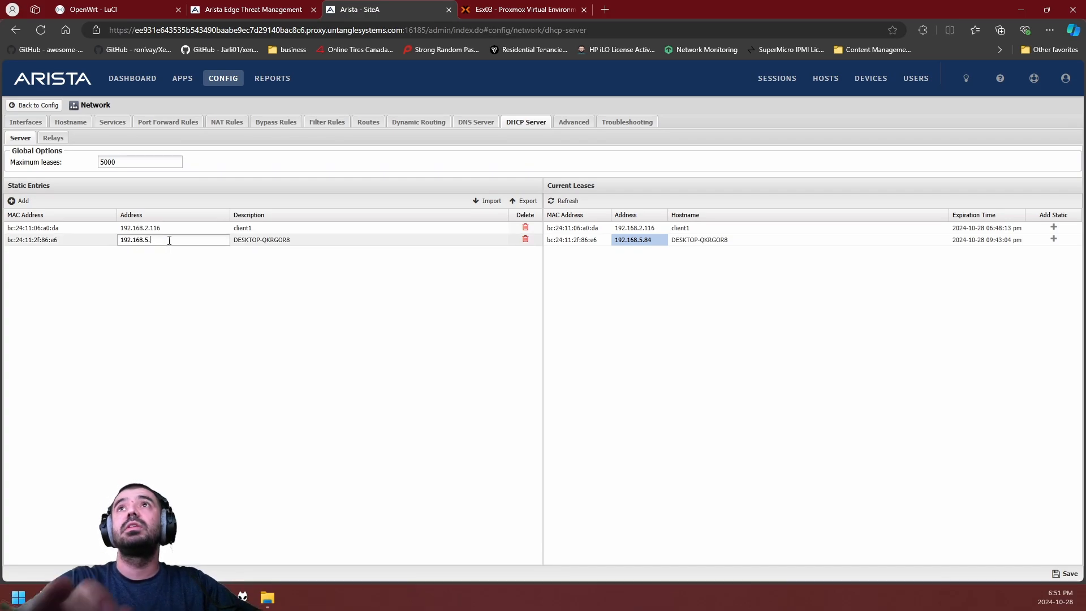
type("10")
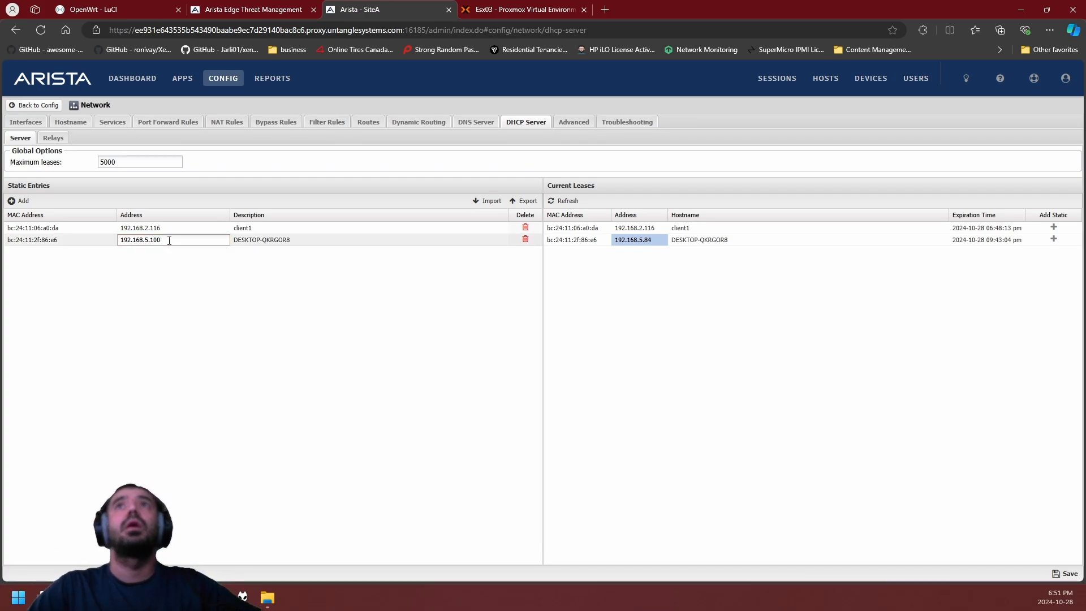
type("0")
key("Tab")
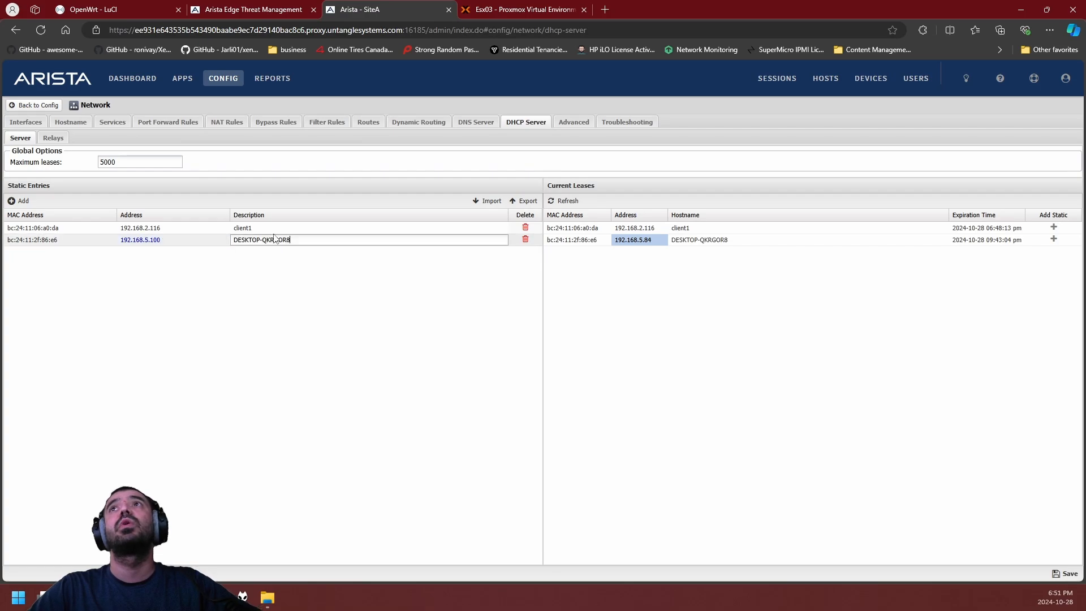
Change the description of the DESKTOP-QKRGOR8 static entry to client2 and save the network settings.
left_click(299, 242)
left_click_drag(298, 243, 158, 259)
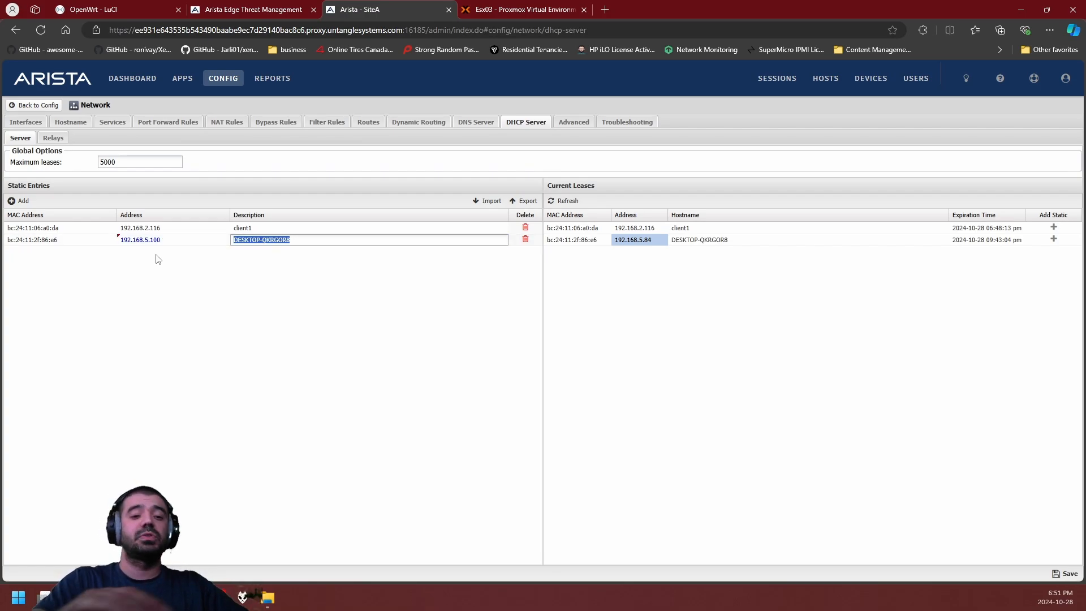
type("client-2")
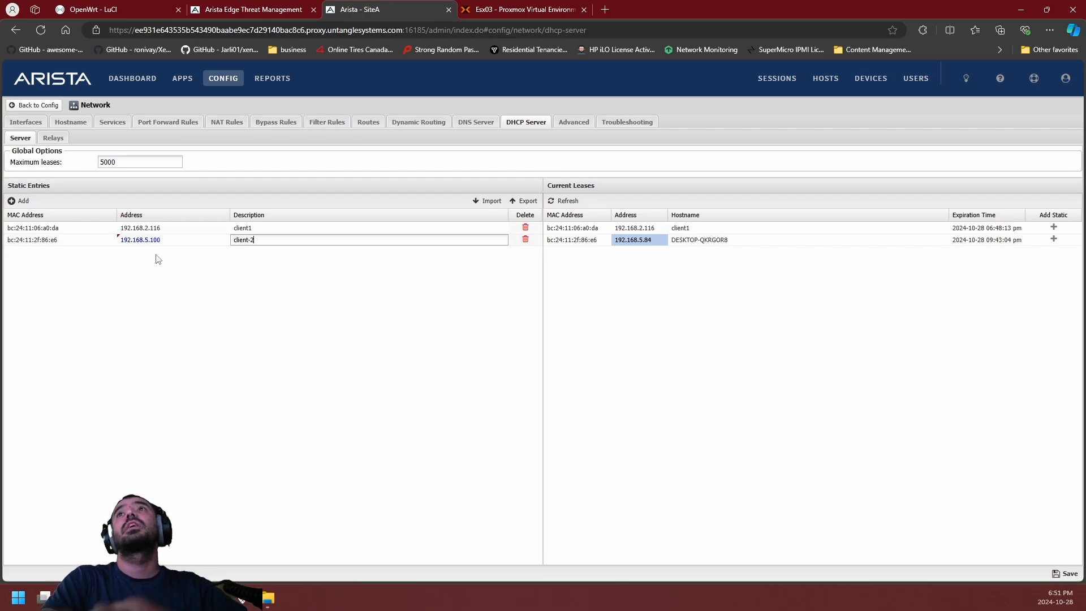
key("Left")
key("BackSpace")
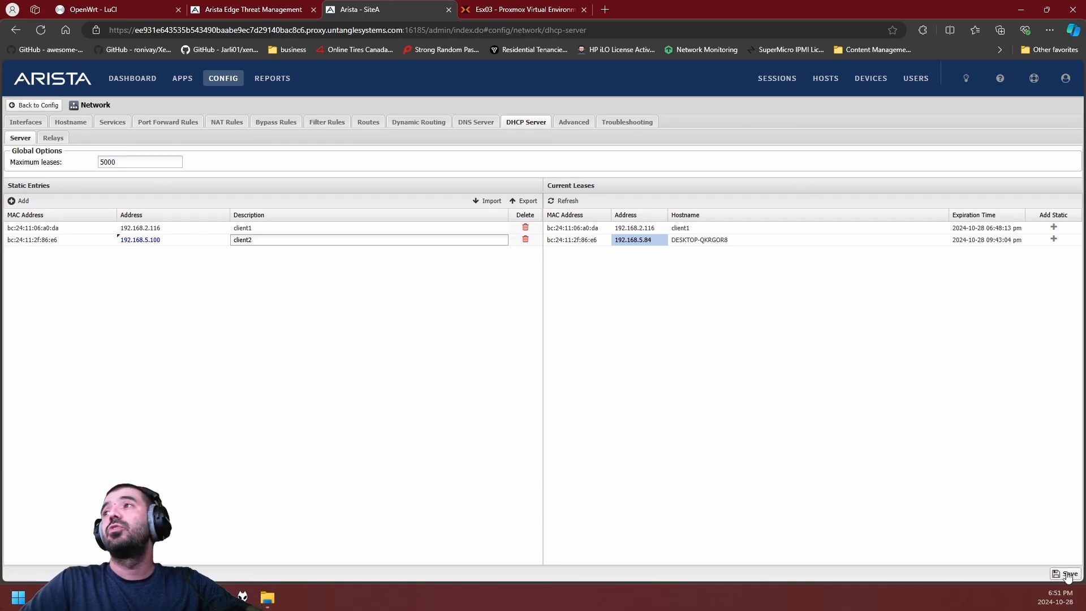
left_click(164, 272)
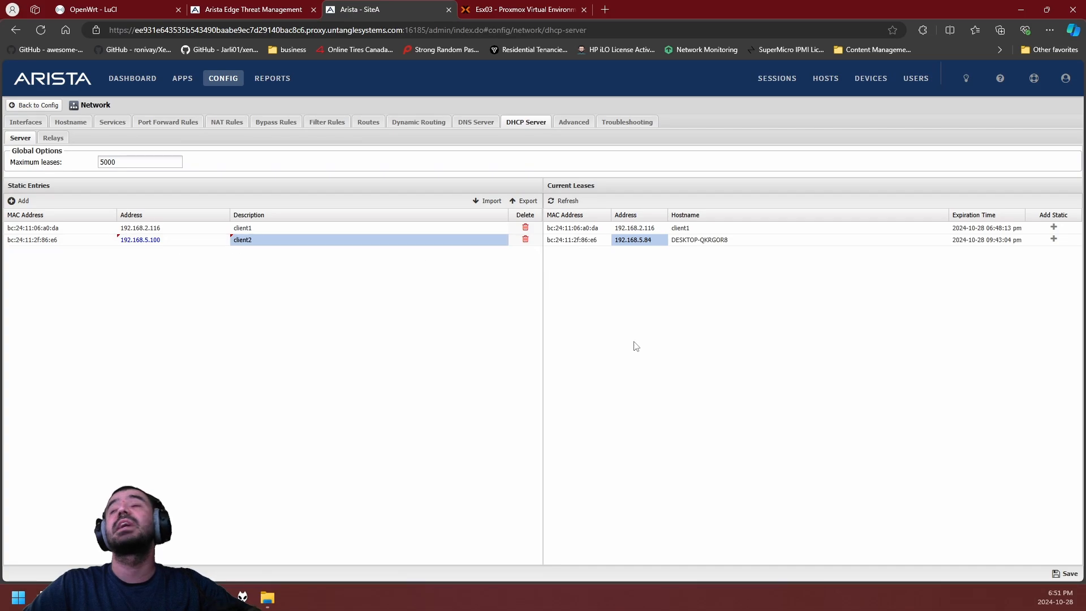
left_click(1067, 573)
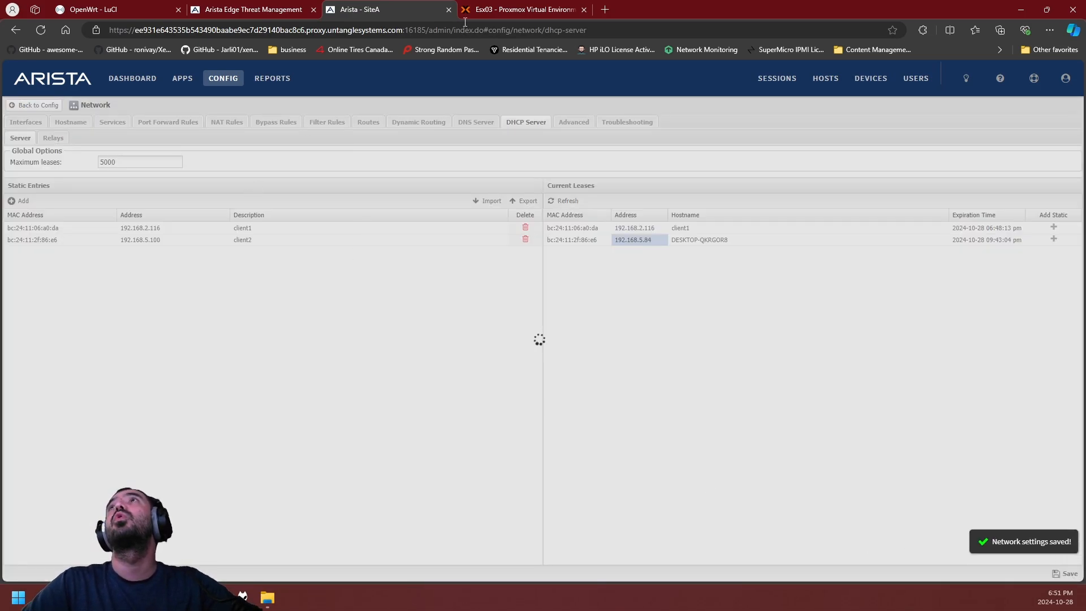
Switch to Proxmox, open a Command Prompt on the SiteA-Client2 virtual machine, and run ipconfig to check its address.
left_click(512, 9)
left_click(84, 152)
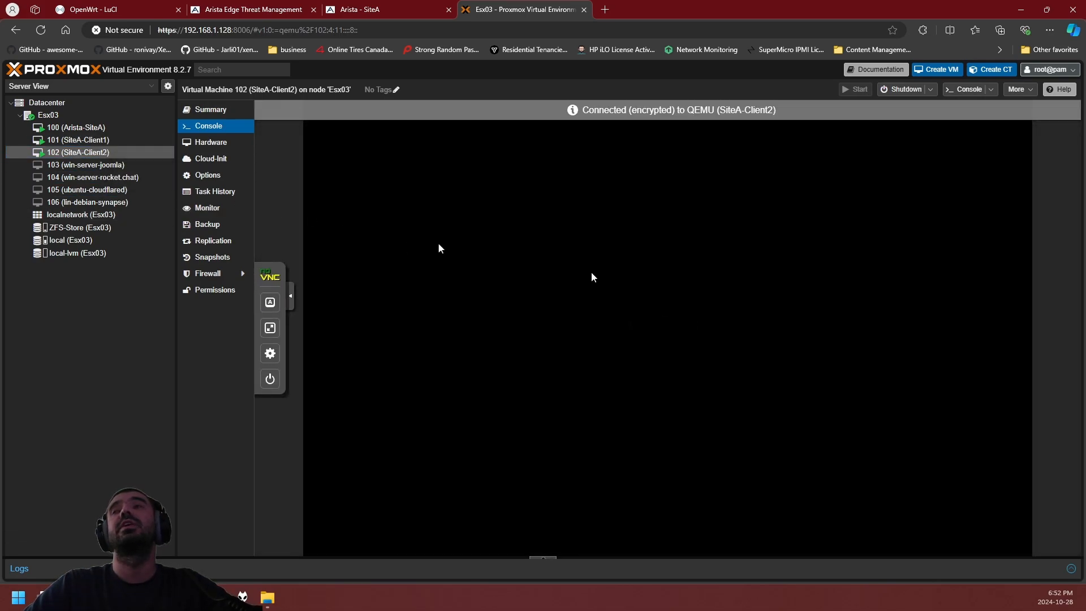
left_click(669, 543)
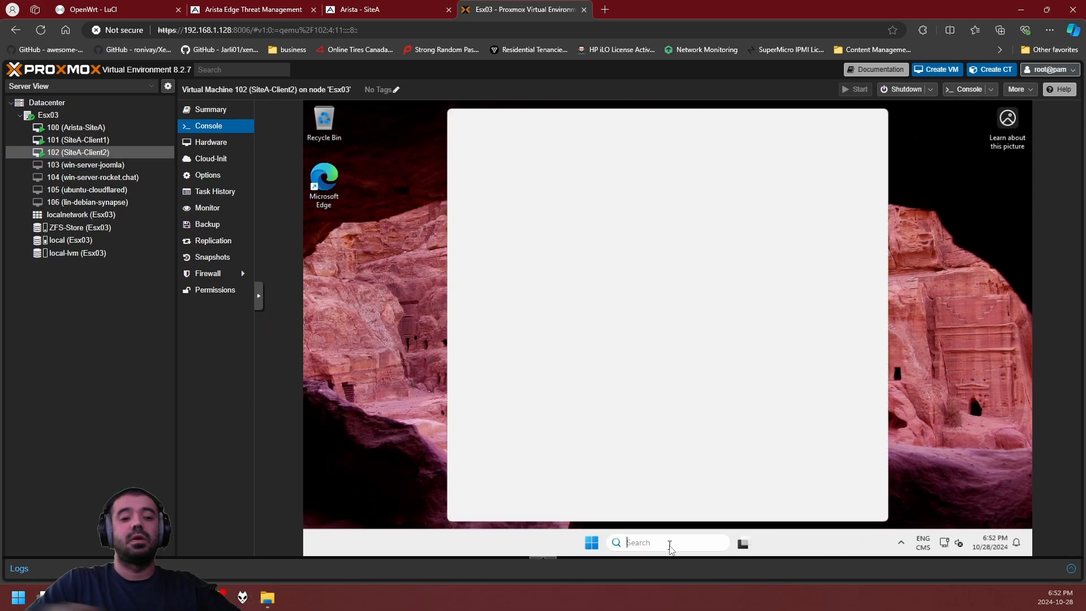
type("cmd")
key("Return")
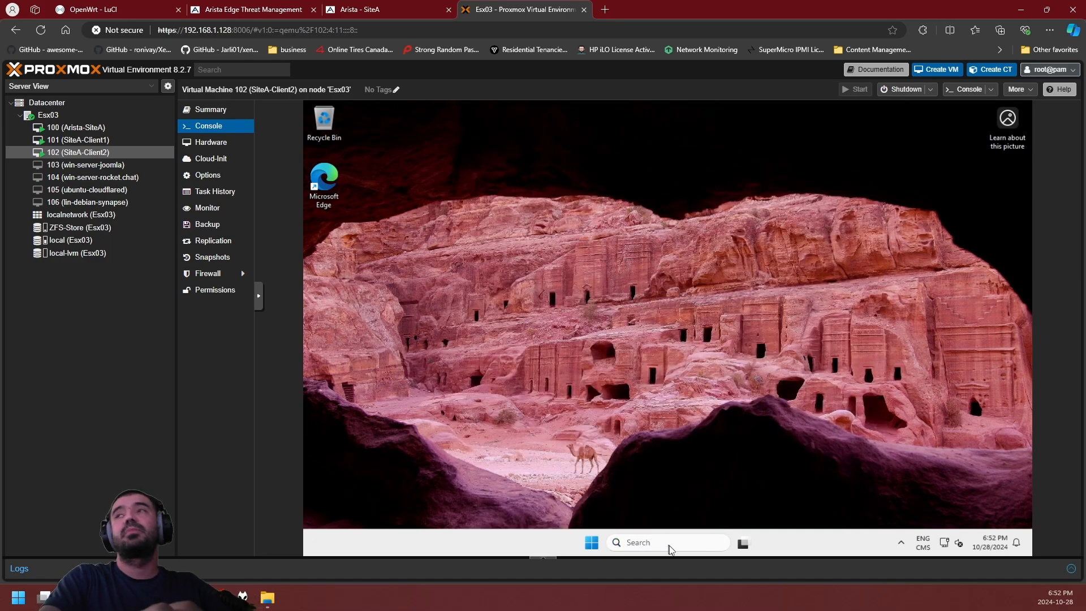
type("c")
type("ipconfig")
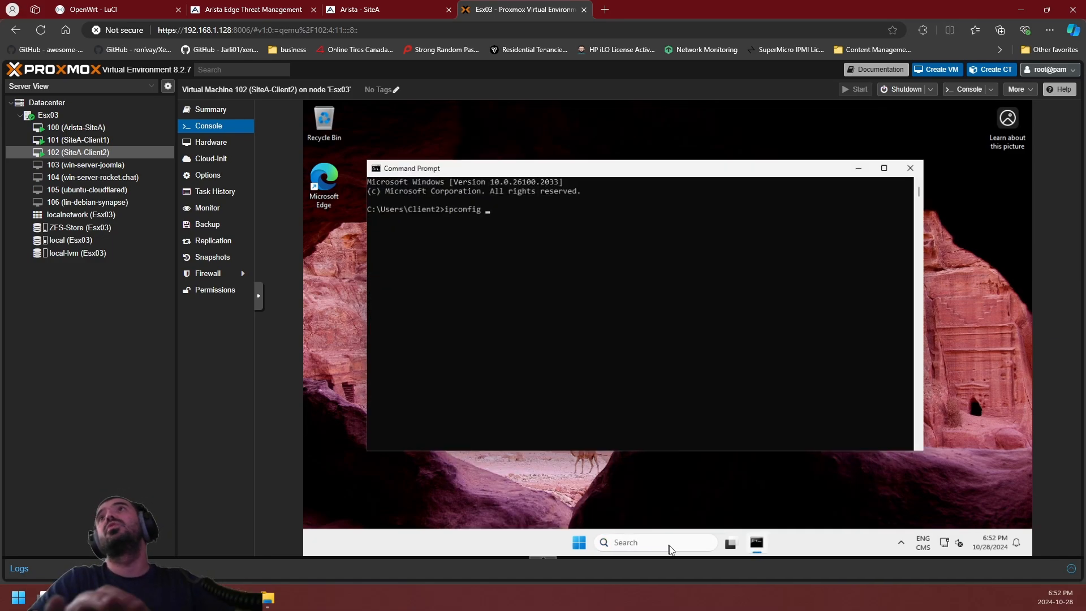
key("Return")
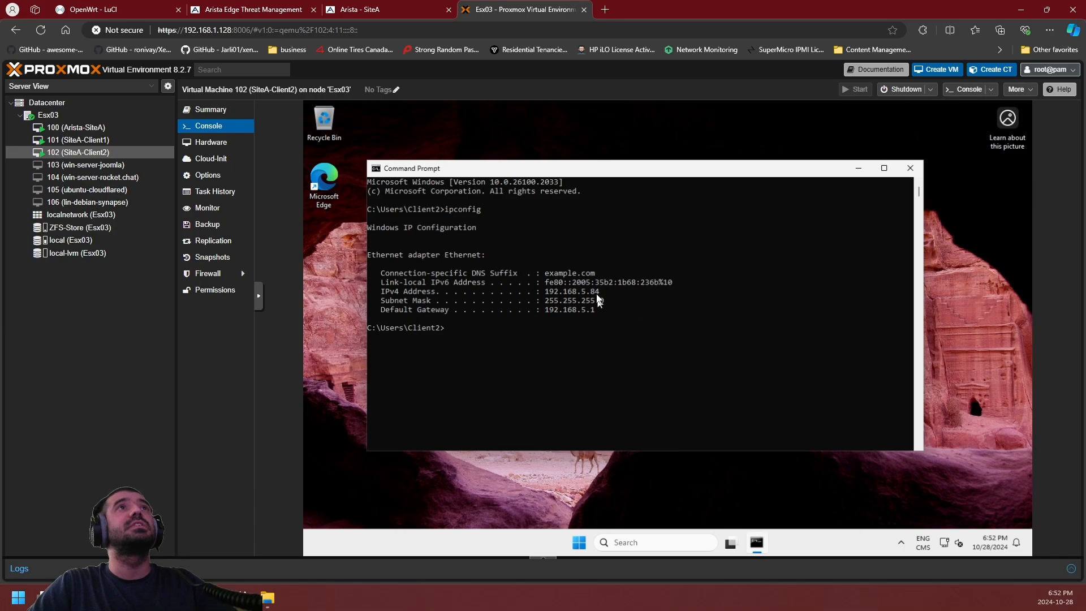
Release the SiteA-Client2 machine's DHCP lease with ipconfig /release.
key("Up")
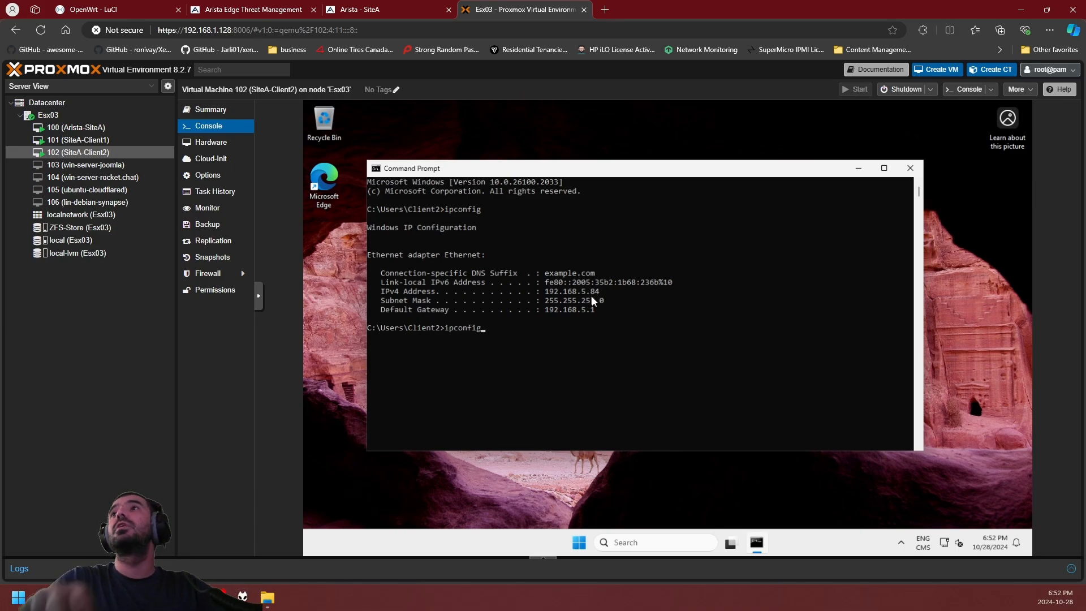
key("BackSpace")
type("/rel")
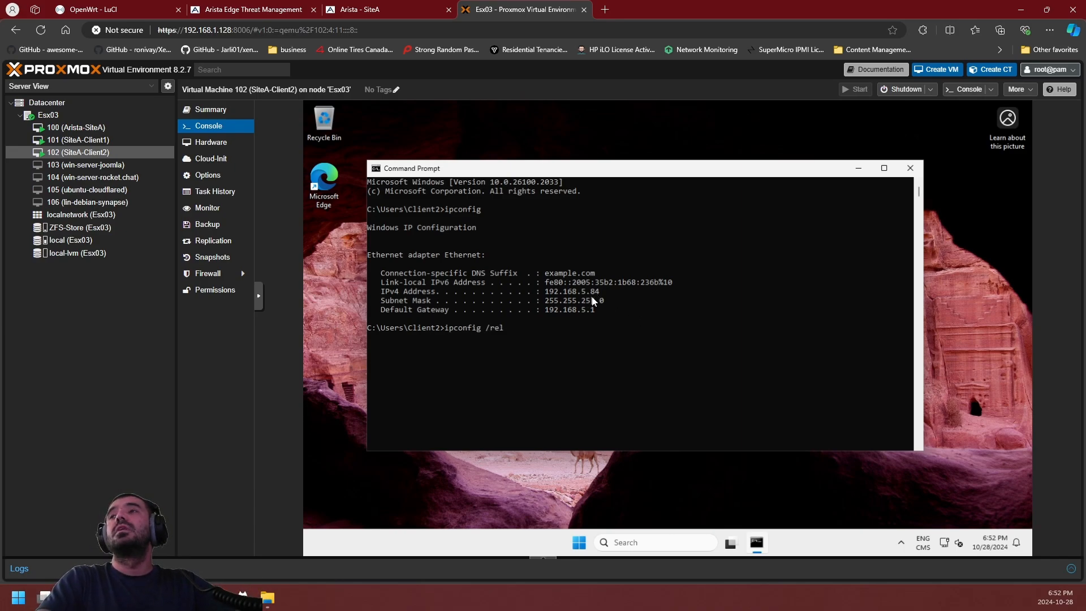
type("ease")
key("Return")
Renew the SiteA-Client2 machine's DHCP lease with ipconfig /renew and check the assigned IPv4 address.
key("Up")
key("BackSpace")
key("BackSpace")
key("BackSpace")
key("BackSpace")
key("BackSpace")
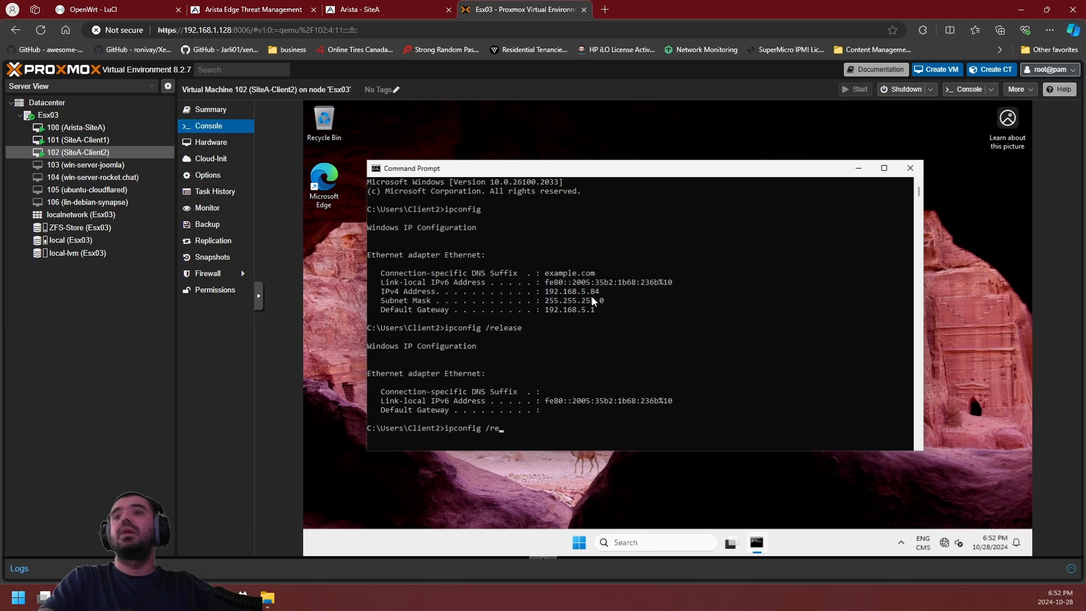
type("new")
key("Return")
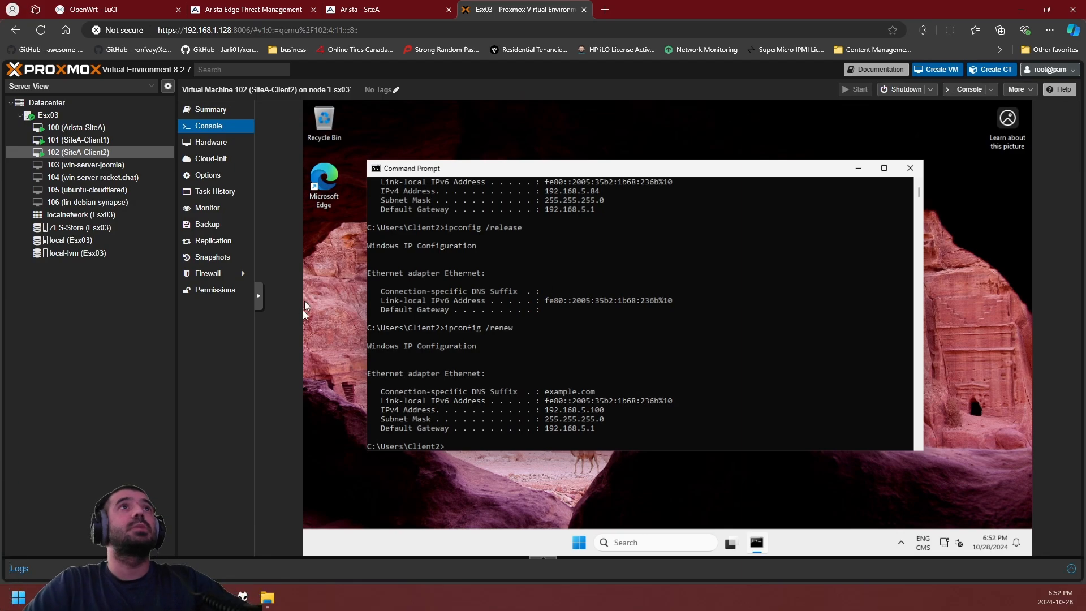
left_click_drag(546, 411, 603, 413)
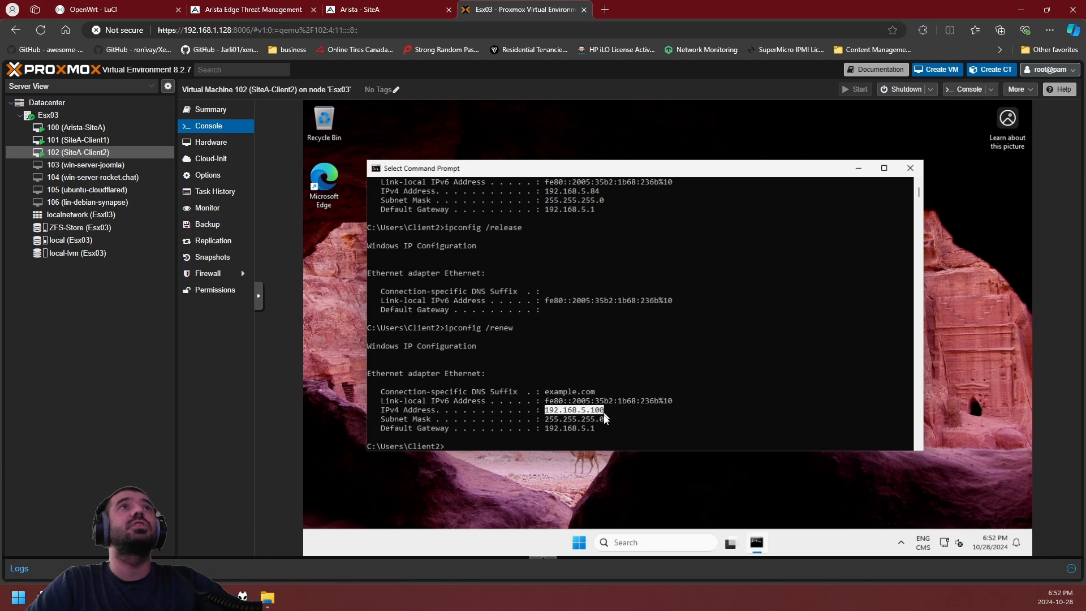
left_click(629, 438)
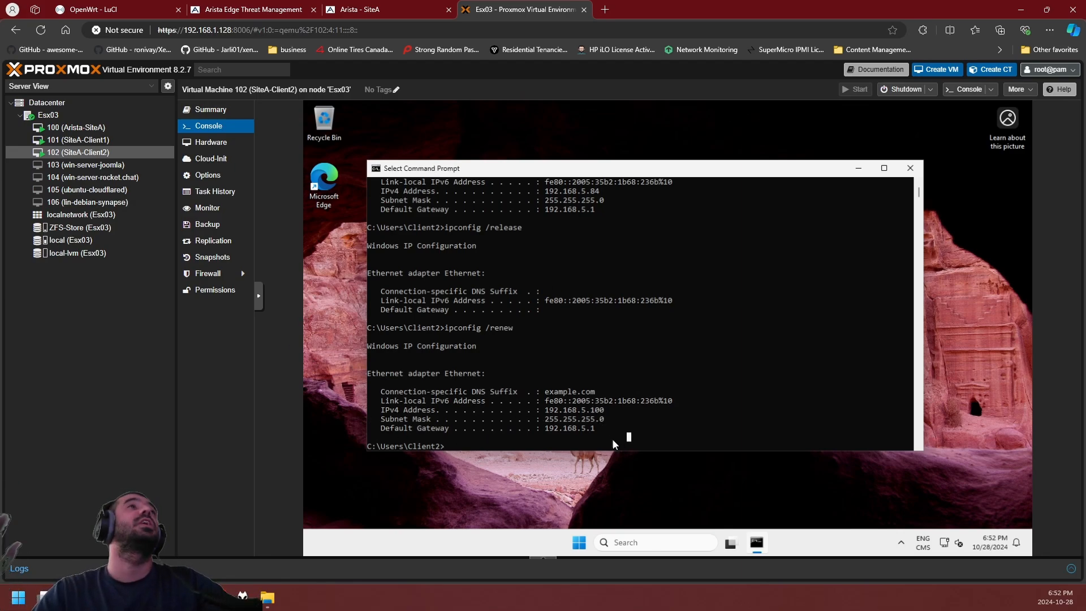
Switch back to the Arista SiteA network settings, delete the client1 static DHCP entry, and save.
left_click(388, 9)
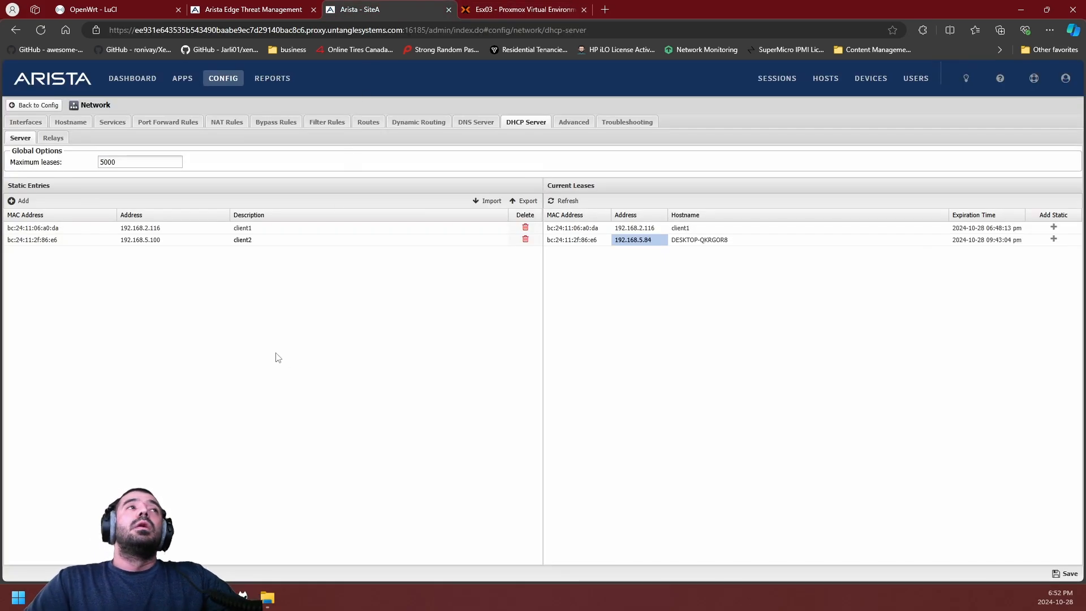
left_click(526, 229)
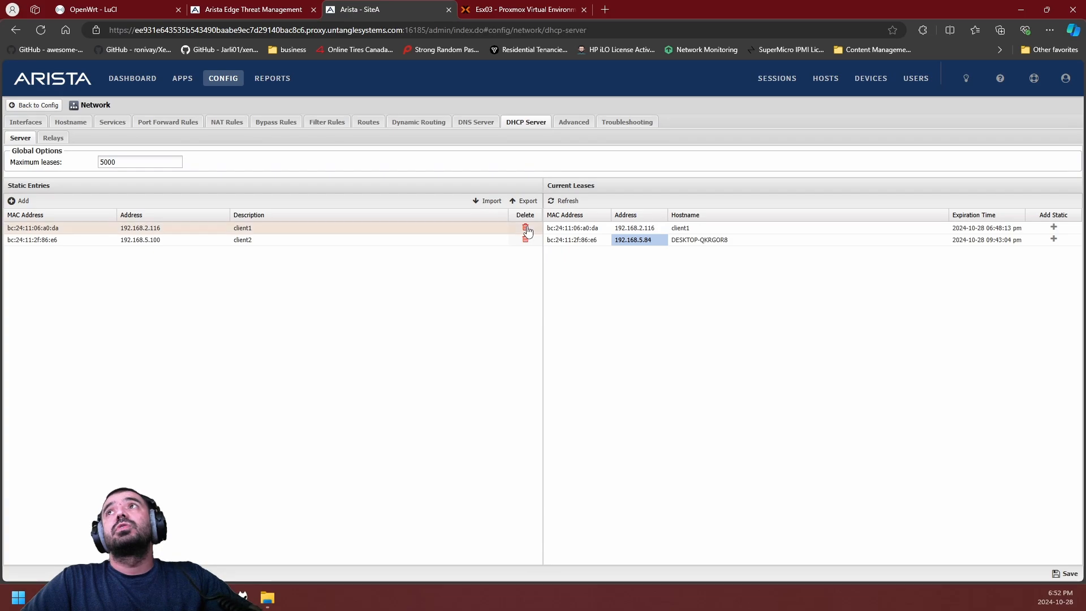
left_click(1066, 573)
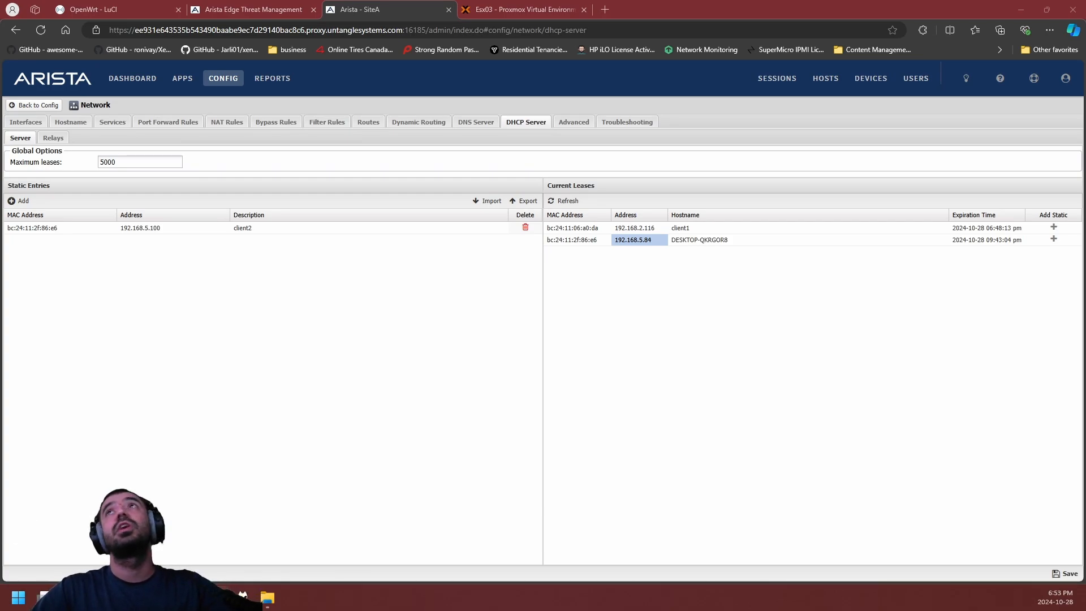
left_click(462, 258)
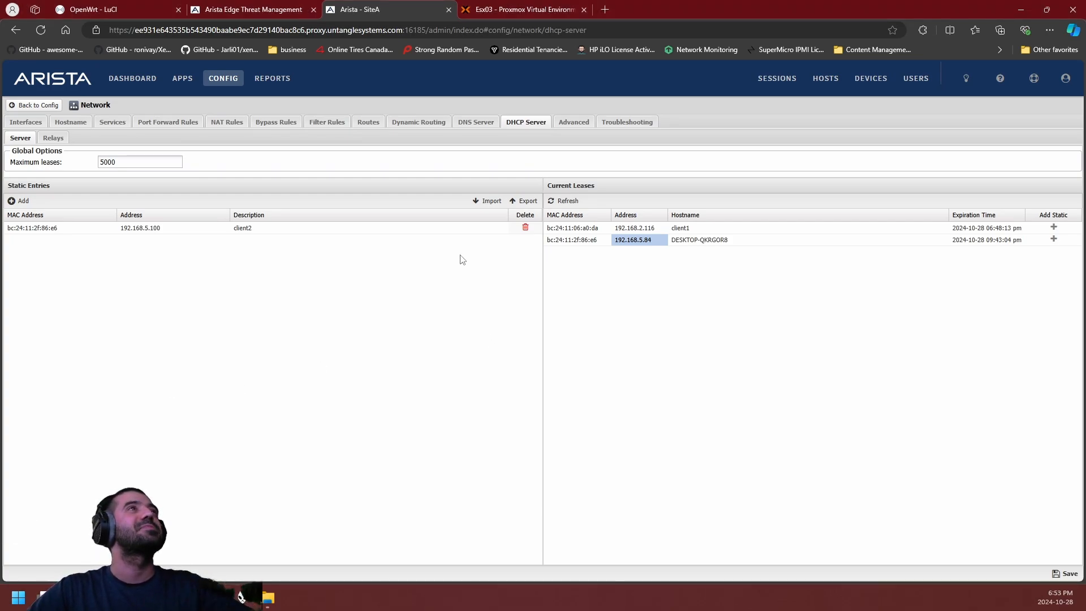
Add a static DNS entry, look at its name and address fields, and delete it again before returning to the DHCP server settings.
left_click(469, 123)
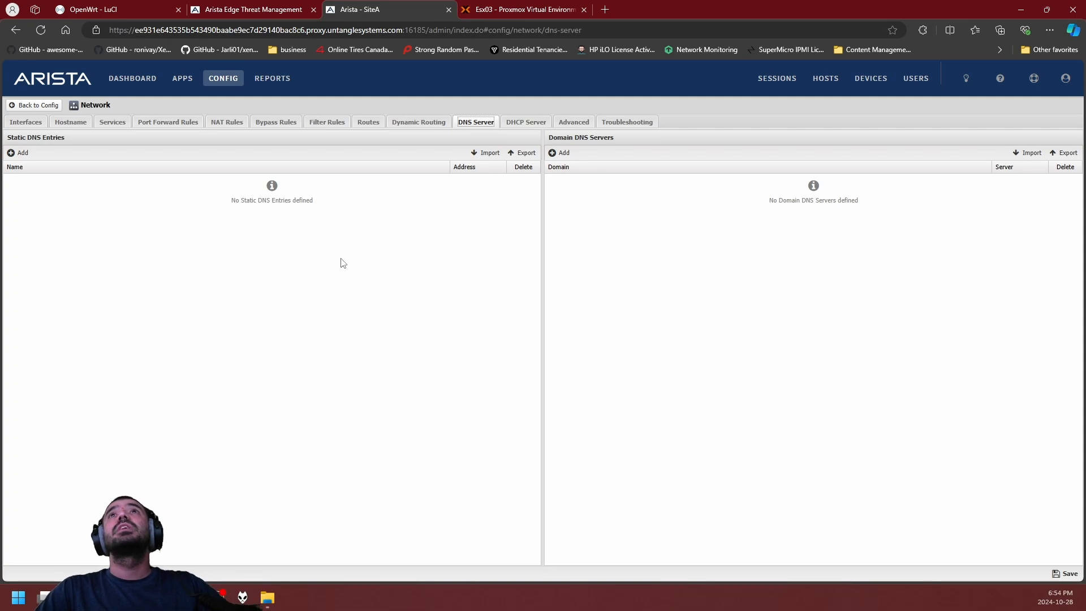
left_click(16, 153)
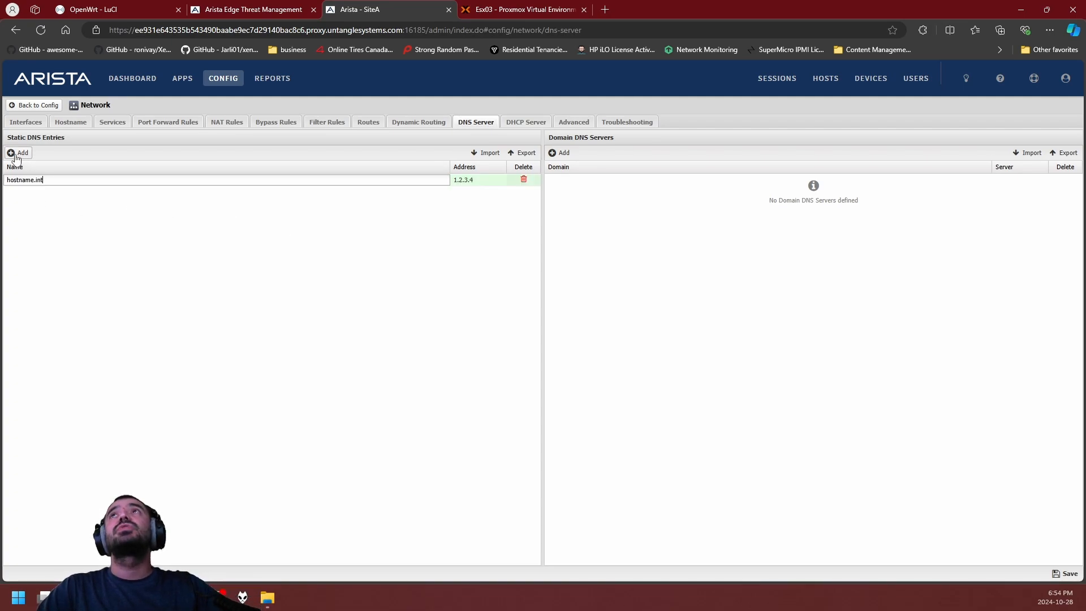
left_click_drag(75, 181, 8, 180)
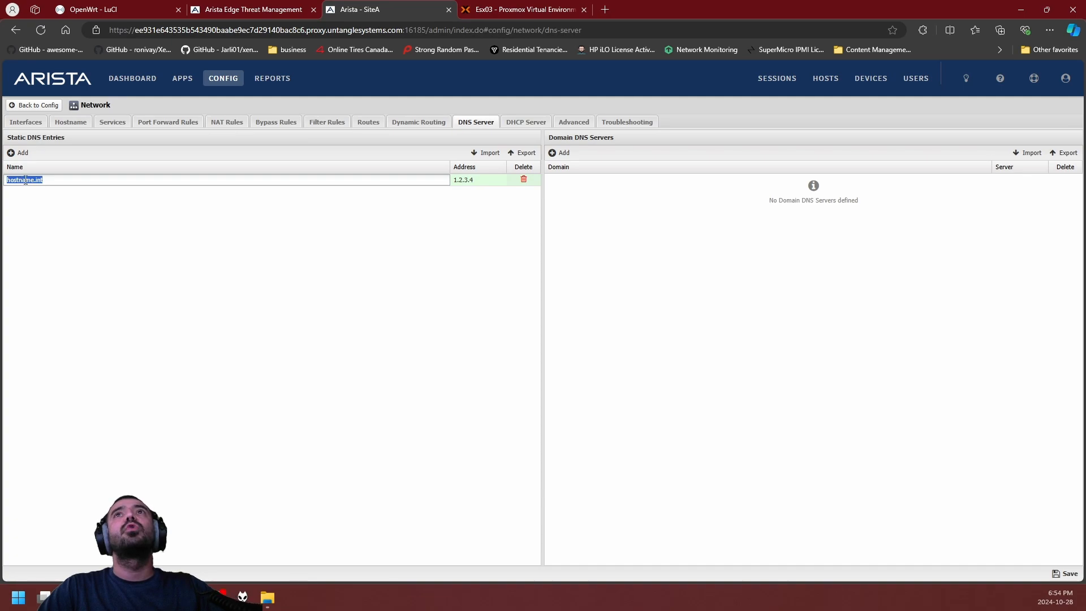
left_click(496, 181)
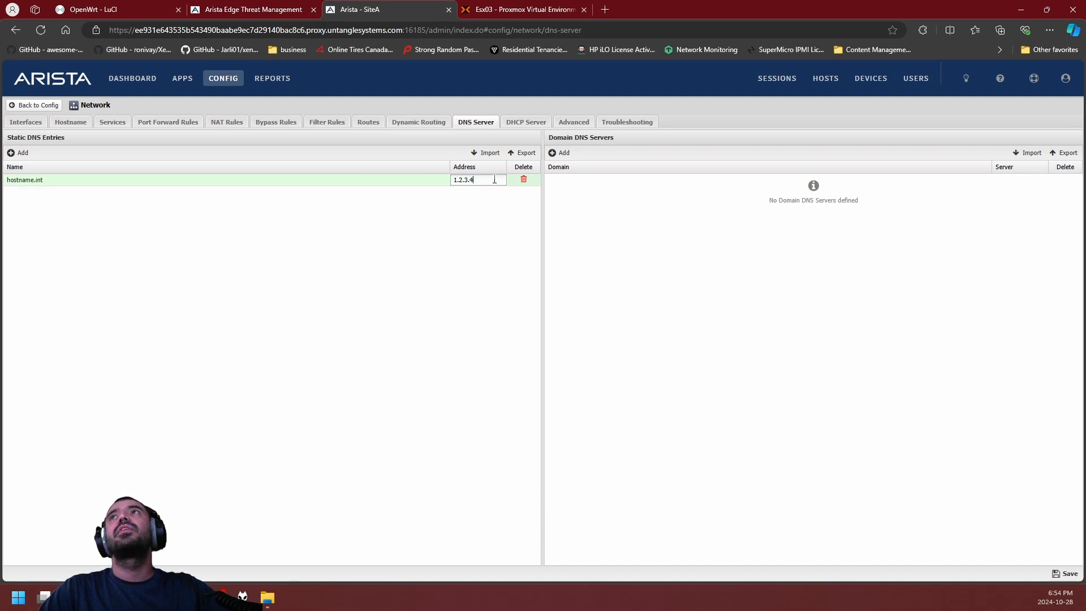
left_click(524, 179)
left_click(510, 123)
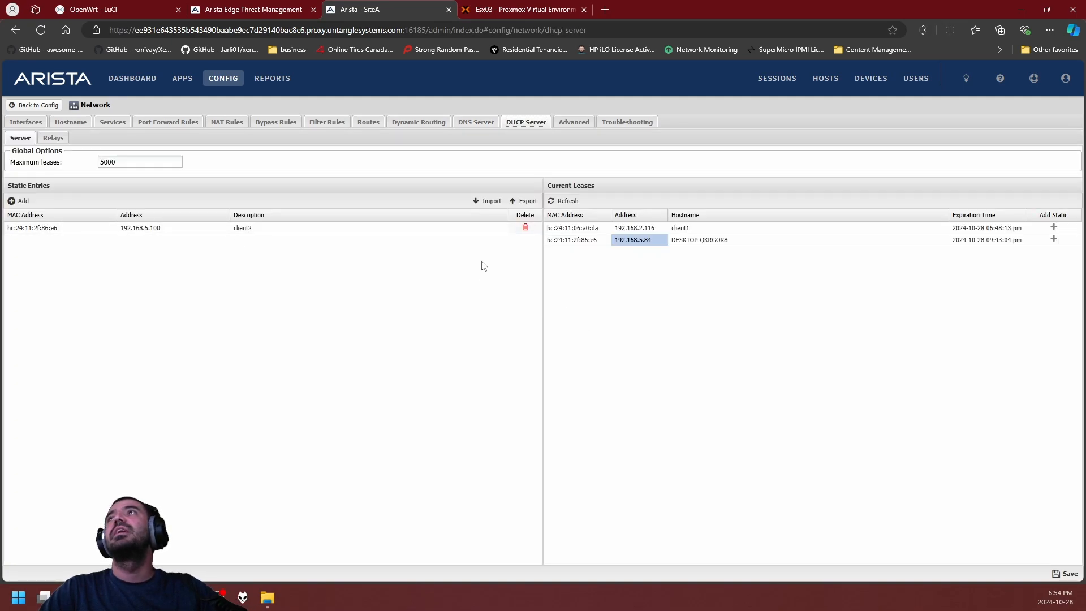
Copy the hostname DESKTOP-QKRGOR8 from the current DHCP leases.
left_click(726, 239)
left_click_drag(726, 240, 671, 240)
key("ctrl+c")
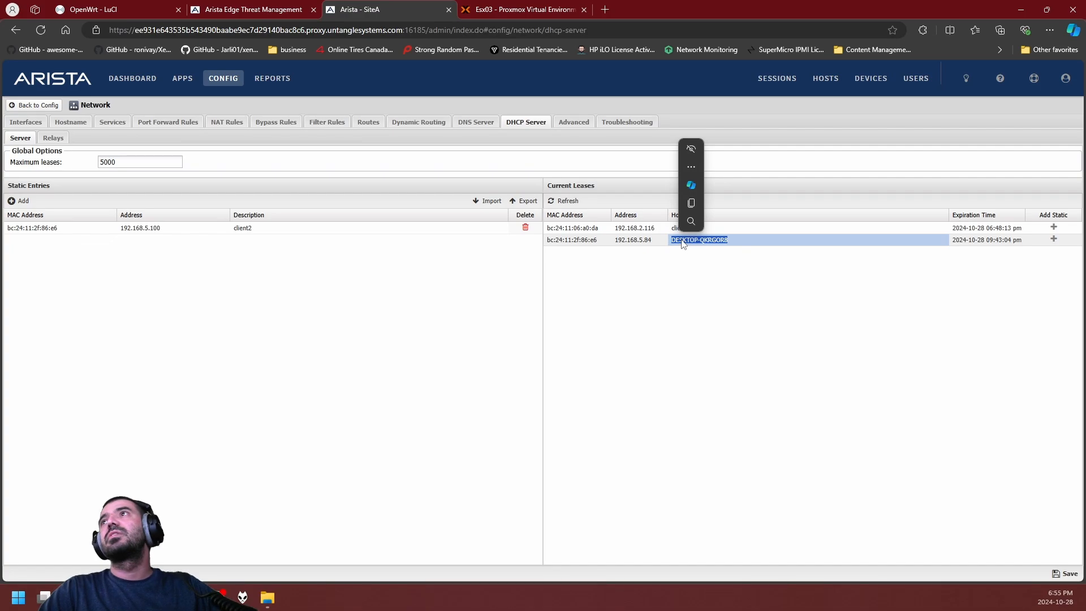
left_click(682, 240)
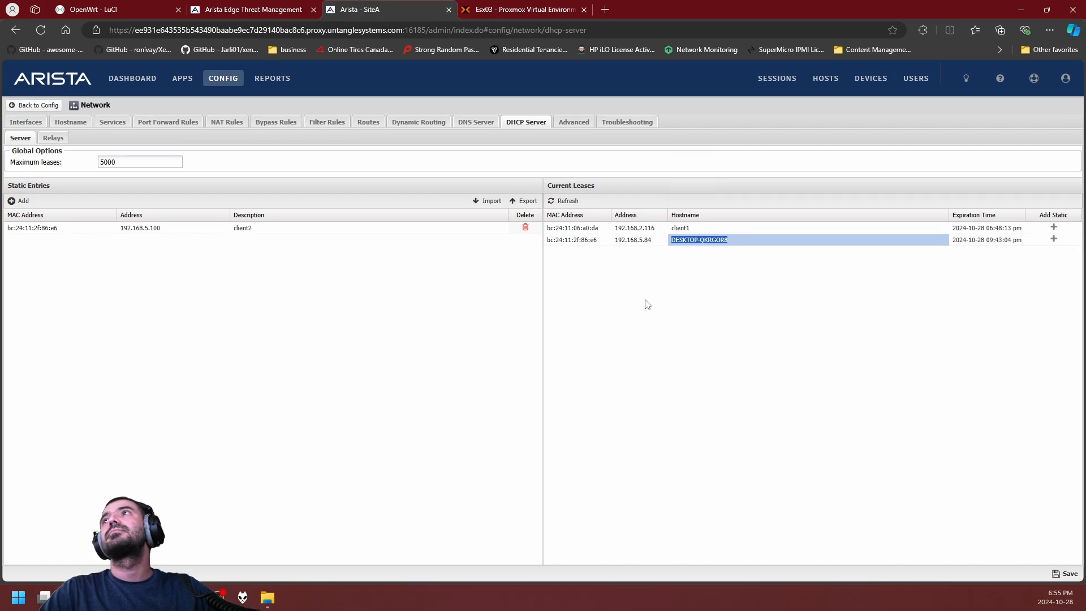
left_click(602, 288)
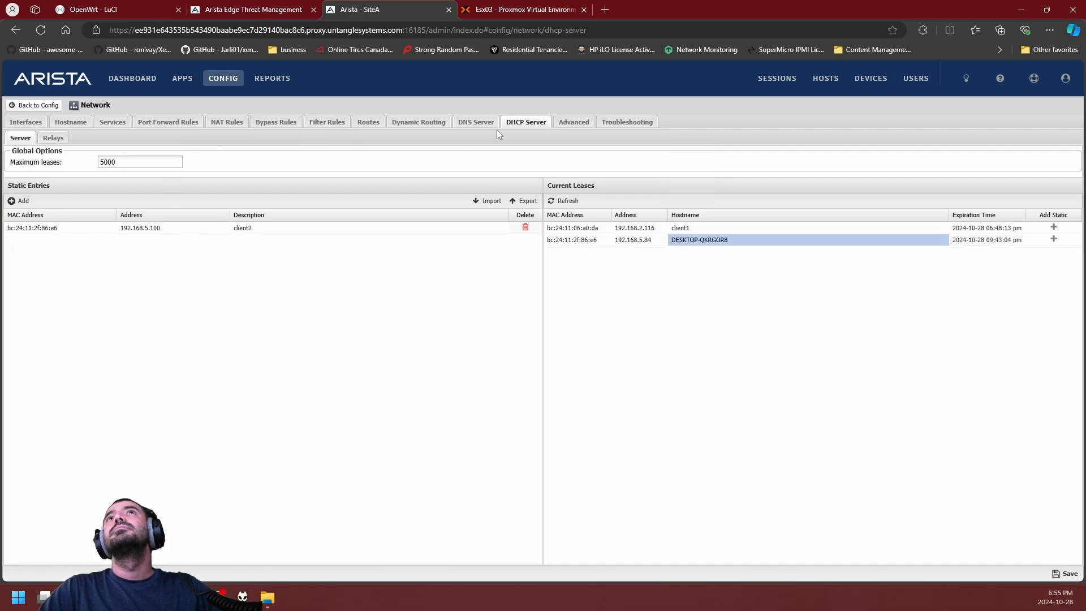
Add a static DNS entry in the DNS server settings and paste DESKTOP-QKRGOR8 as its name.
left_click(476, 122)
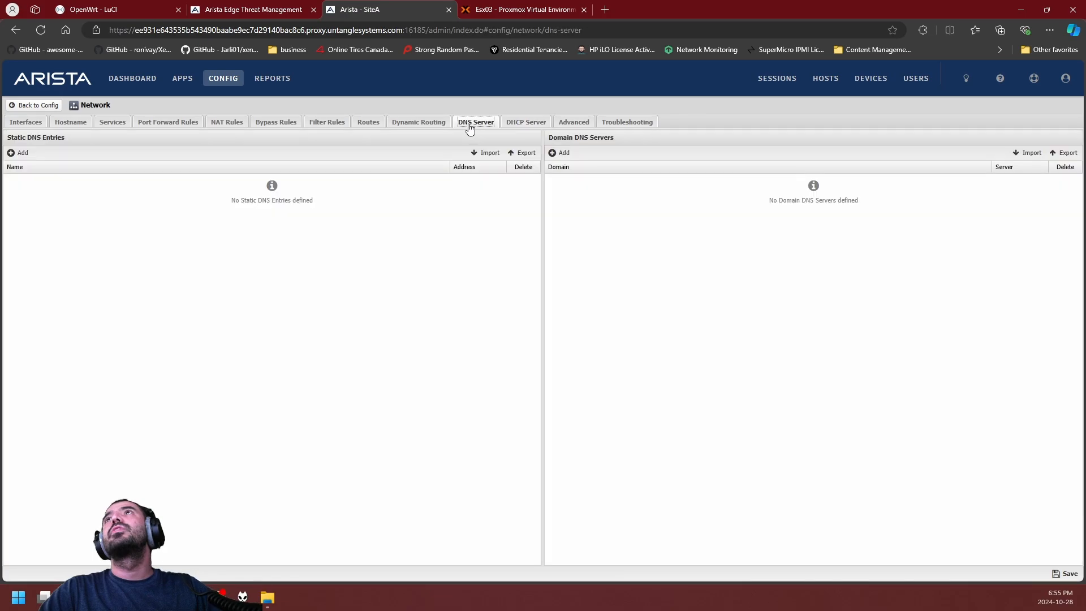
left_click(20, 152)
left_click_drag(79, 188, 6, 179)
left_click(49, 180)
key("ctrl+v")
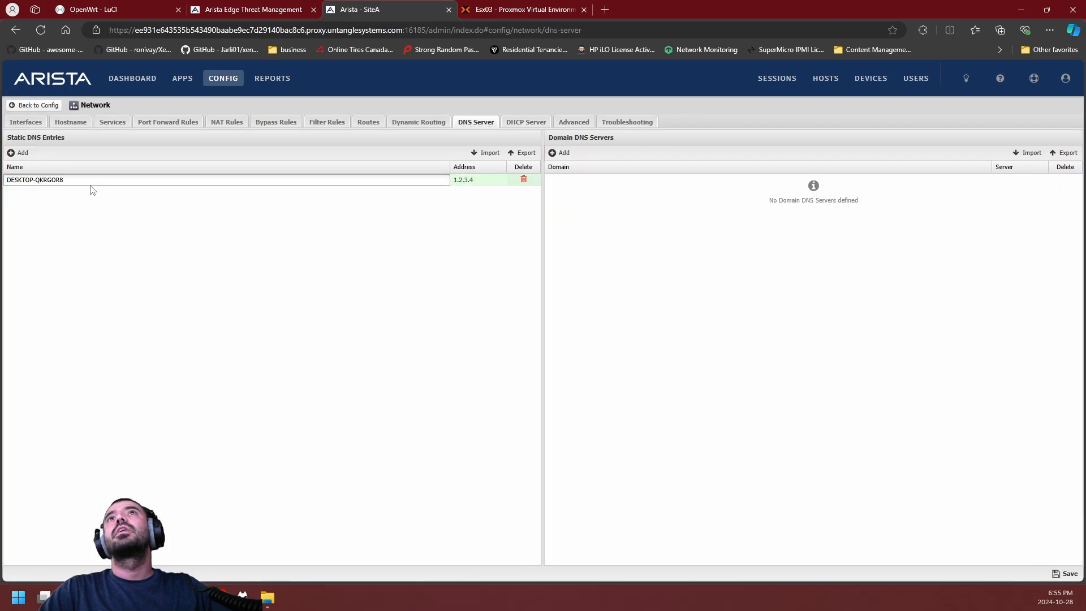
Set the DESKTOP-QKRGOR8 static DNS entry's address to 192.168.5.100 and save the network settings.
left_click(475, 187)
left_click(487, 181)
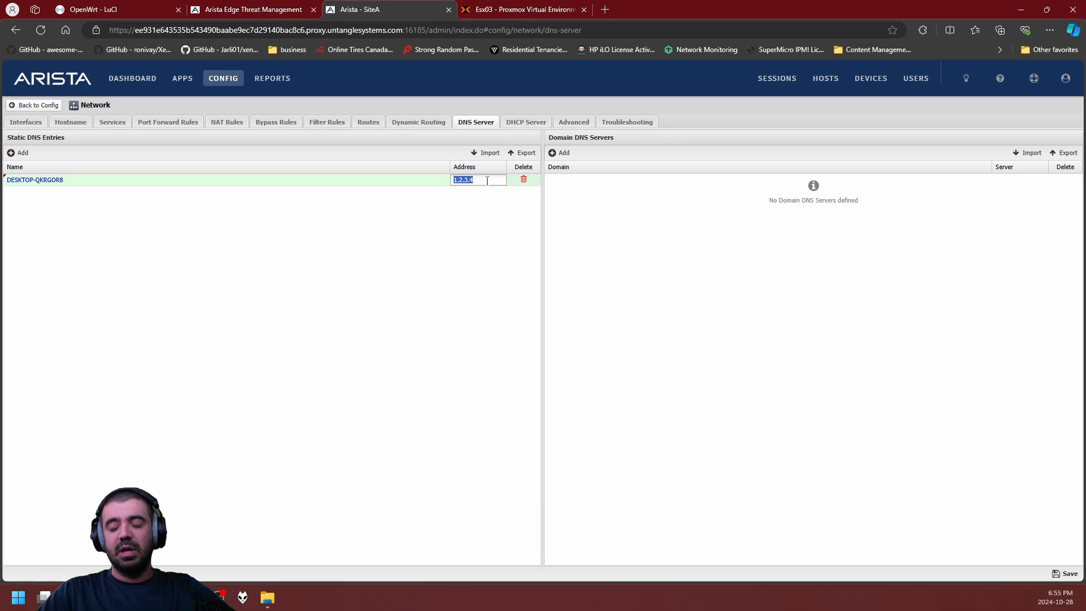
type("1923")
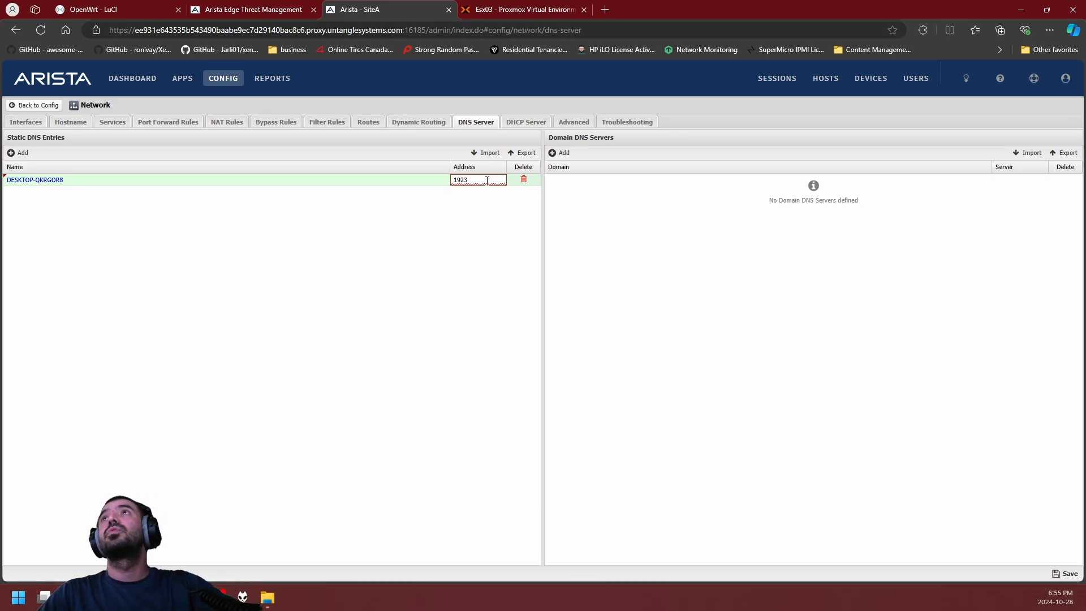
key("BackSpace")
type(".168.5.1")
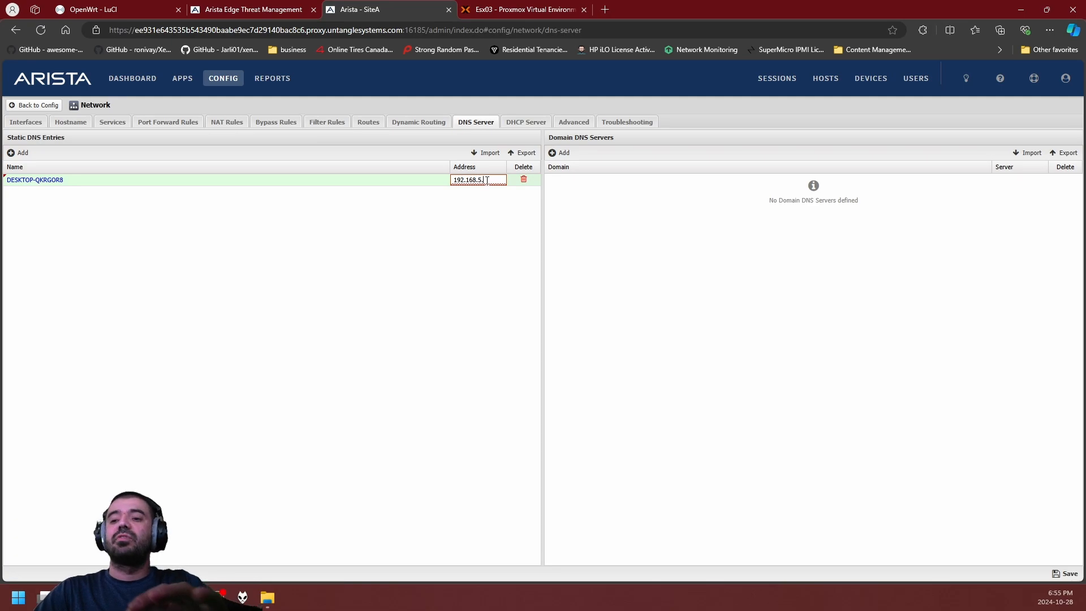
type("00")
key("Return")
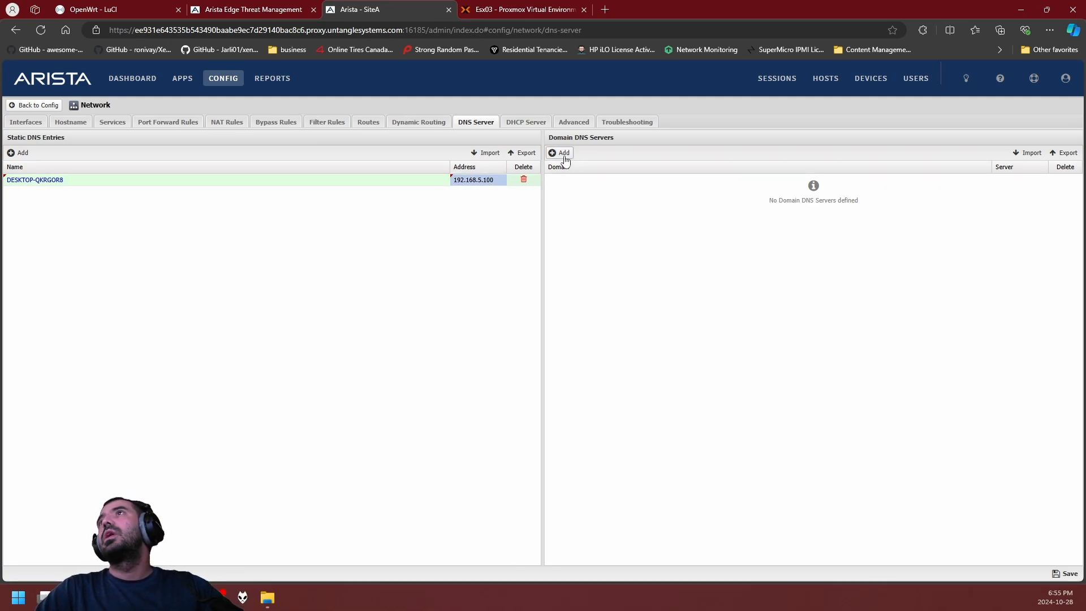
left_click(1070, 574)
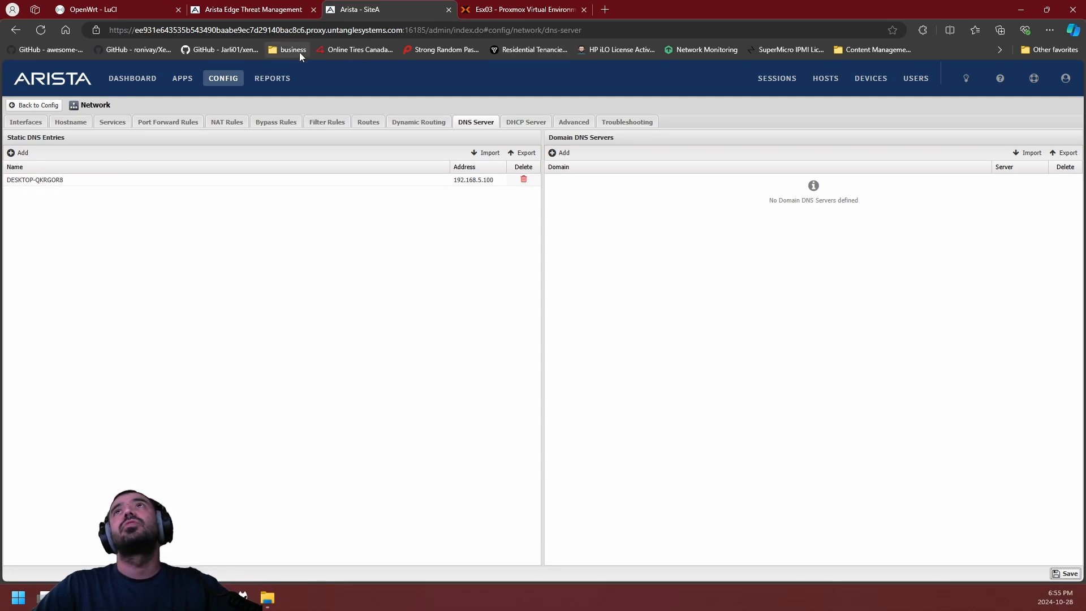
Switch to the SiteA-Client2 console in Proxmox and renew its DHCP lease again with ipconfig /renew.
left_click(498, 10)
left_click(657, 301)
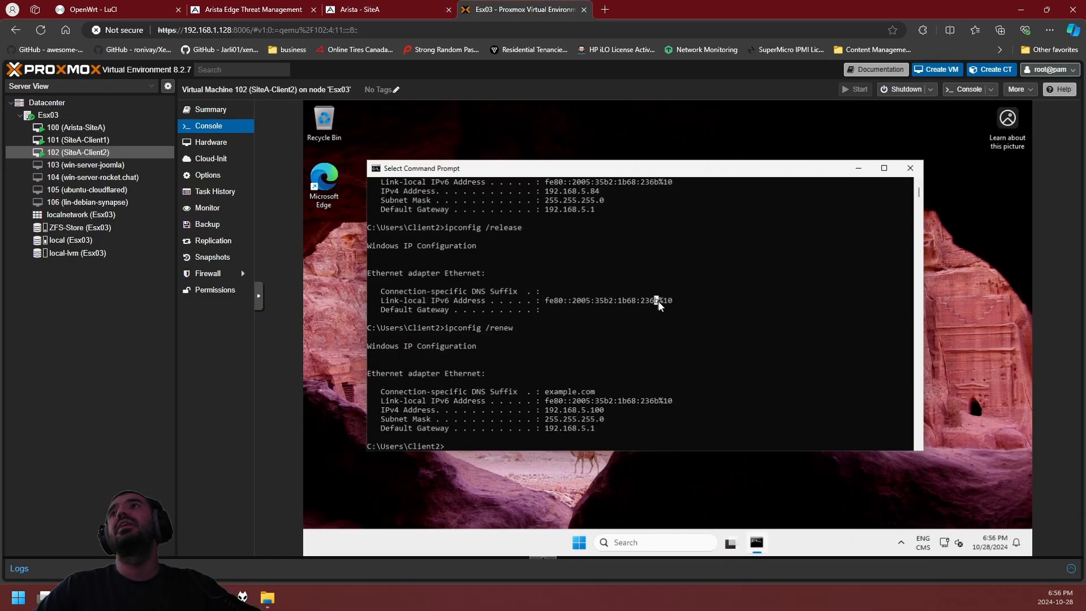
key("Up")
key("Return")
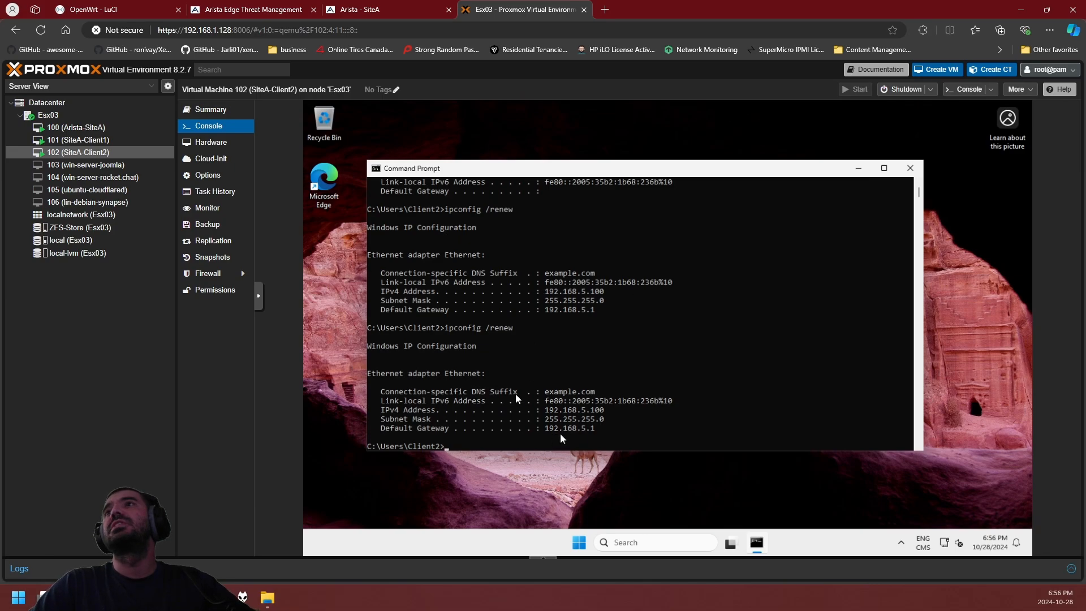
Check the SiteA-Client2 machine's network configuration with ipconfig and ipconfig /all.
type("ipconfig")
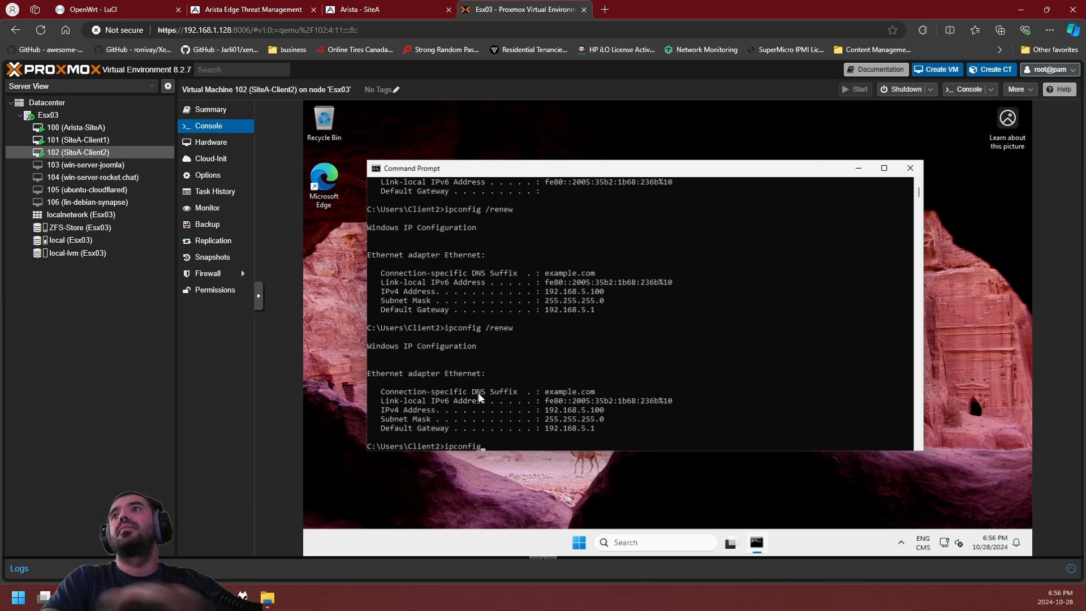
key("Return")
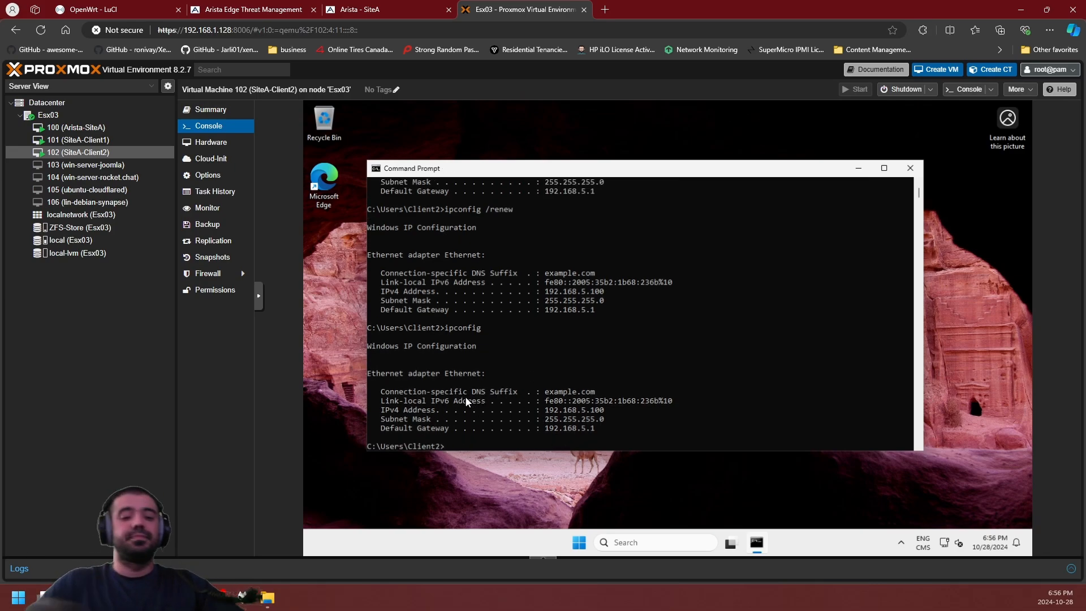
type("ipconfig /all")
key("Return")
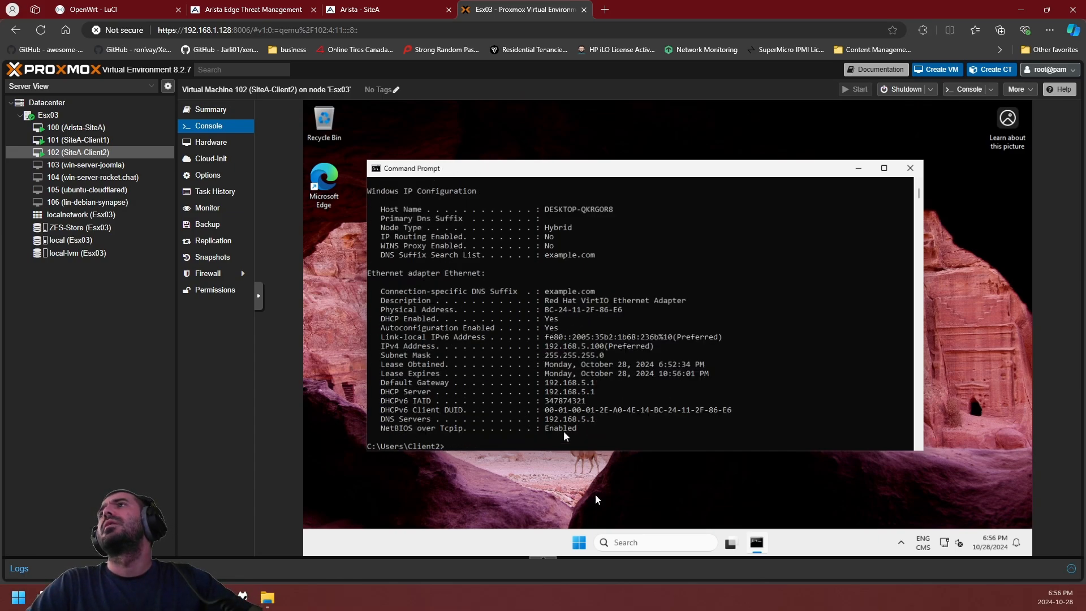
Launch dxdiag on SiteA-Client2 and accept the driver signature check to look at the computer name.
left_click(628, 543)
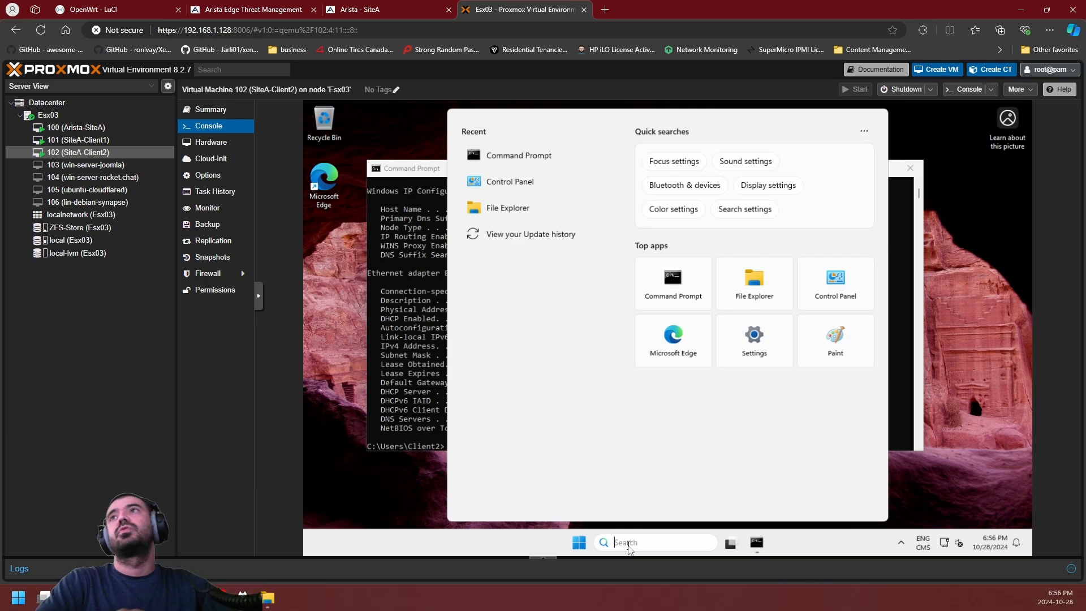
type("dxdi")
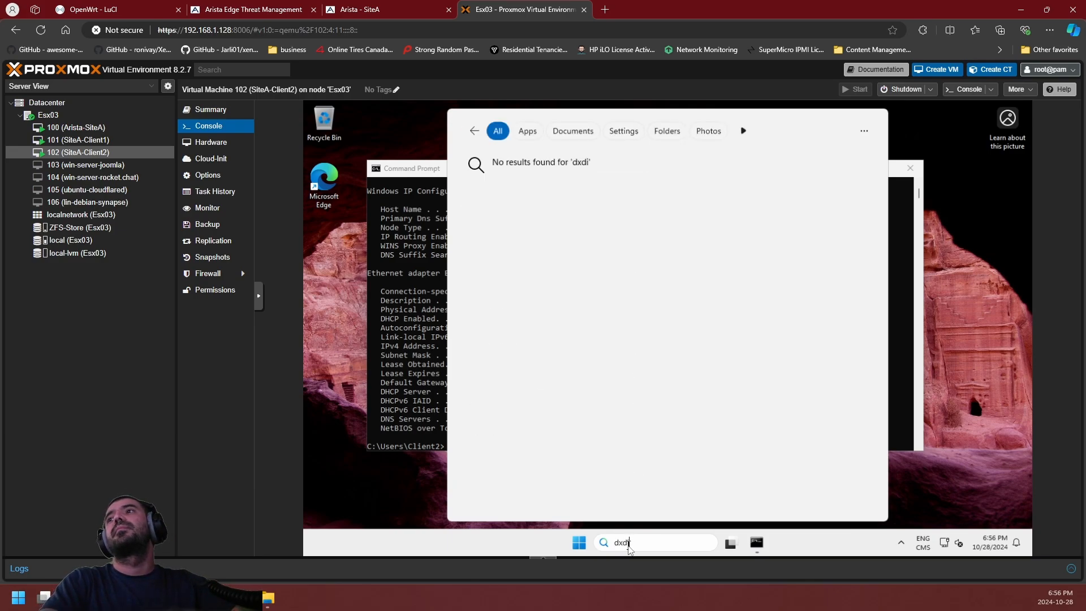
type("ag")
key("Return")
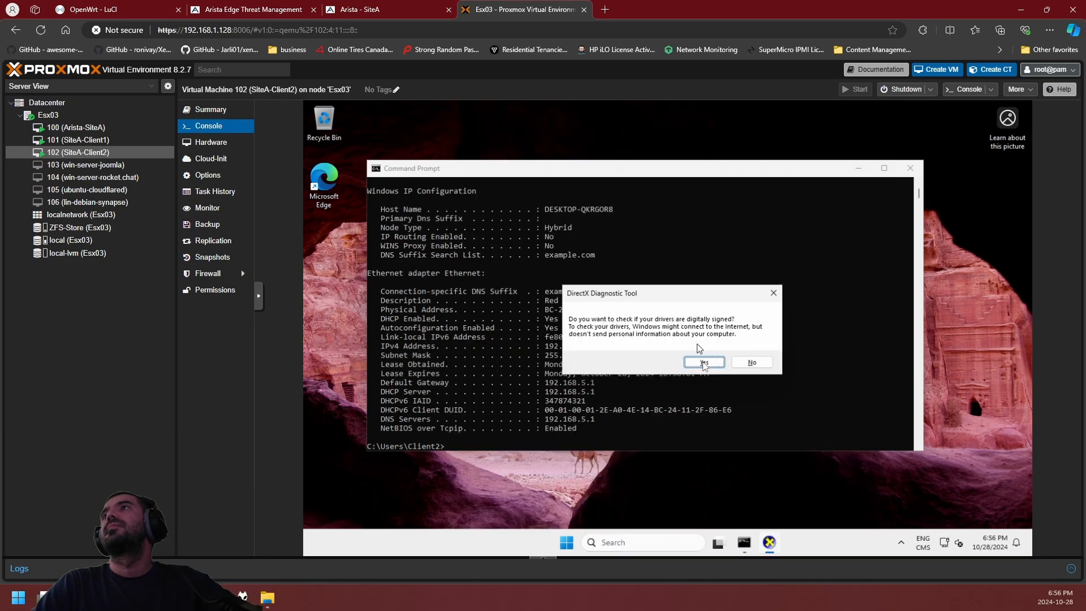
left_click(700, 362)
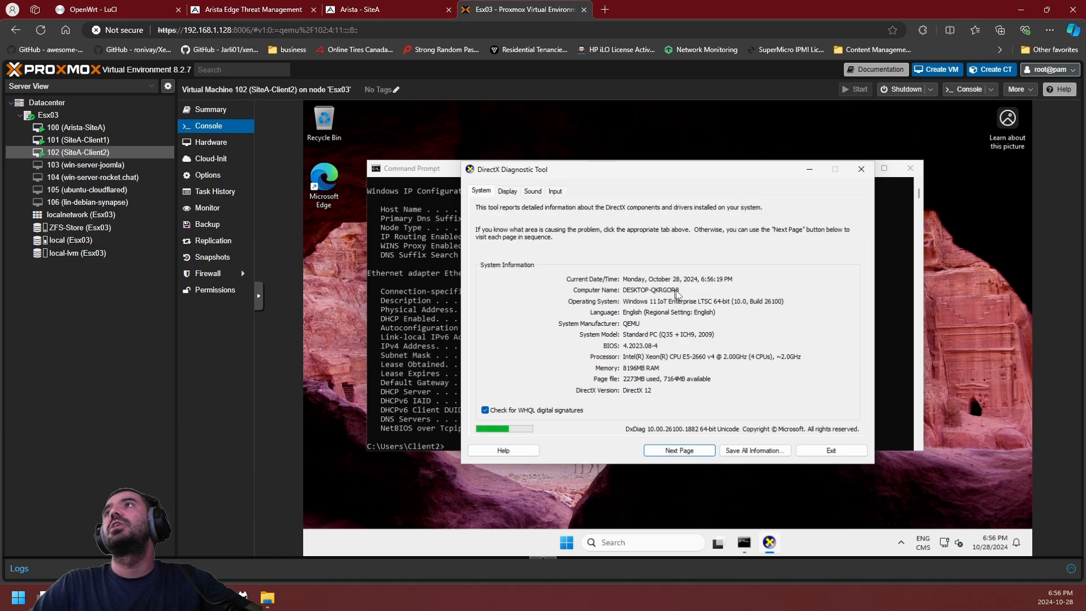
Check the SiteA appliance page in Arista Edge Threat Management and the static DNS entry, then return to Proxmox.
left_click(359, 8)
left_click(264, 5)
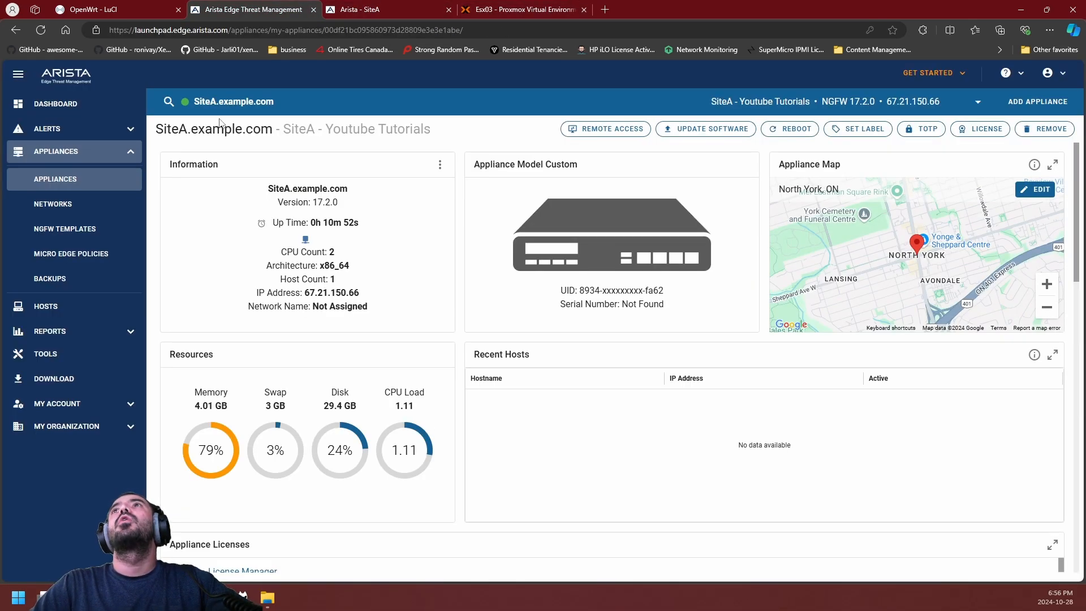
left_click(409, 8)
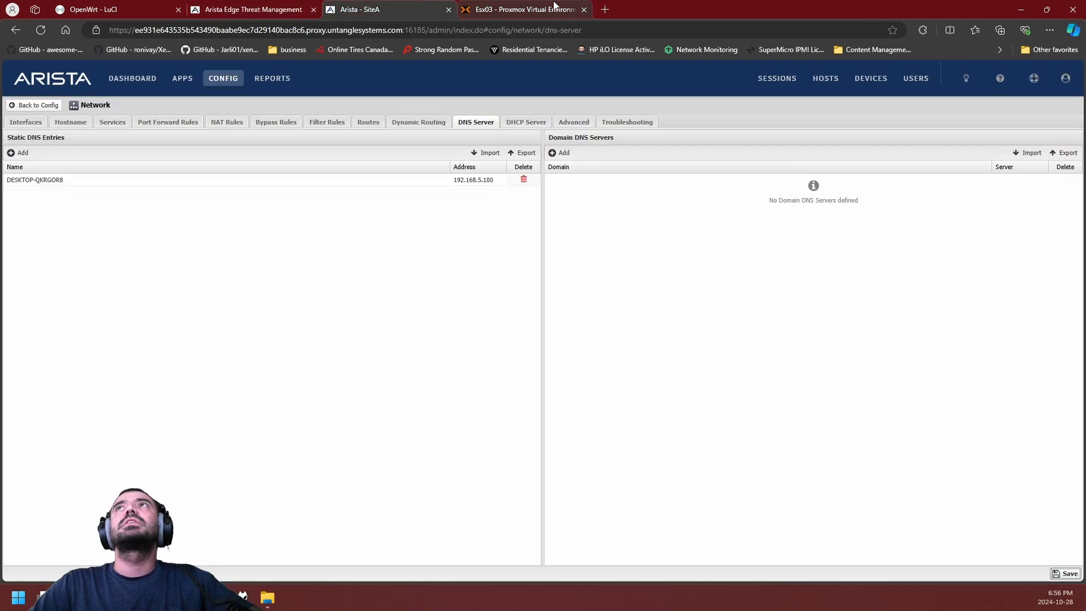
left_click(529, 9)
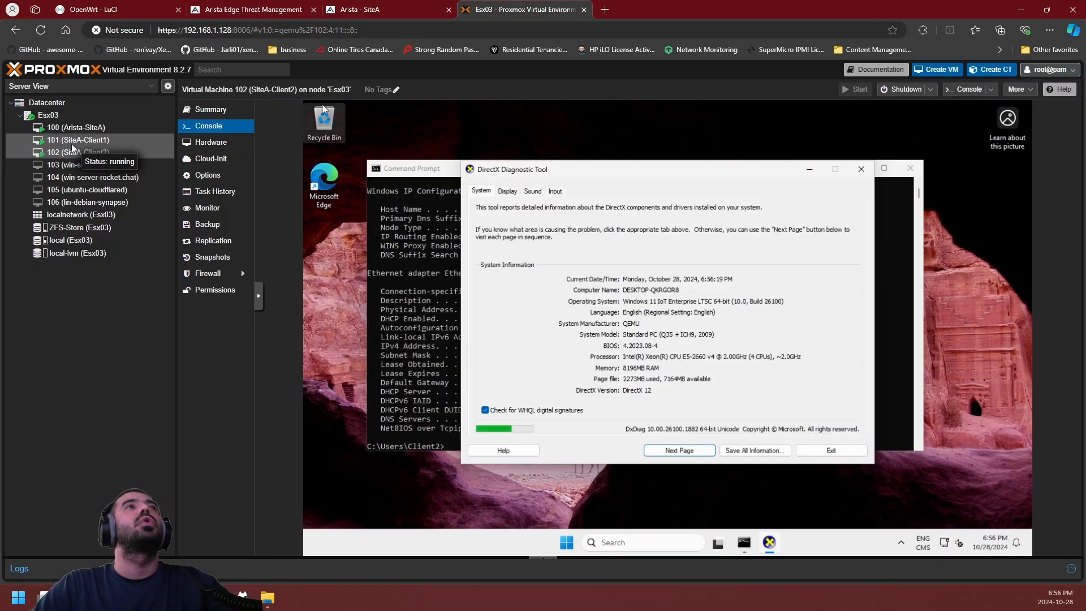
Ping DESKTOP-QKRGOR8 from the SiteA-Client1 terminal, rechecking the name in Arista's static DNS entries, and examine the resolved domain name.
left_click(72, 104)
left_click(153, 141)
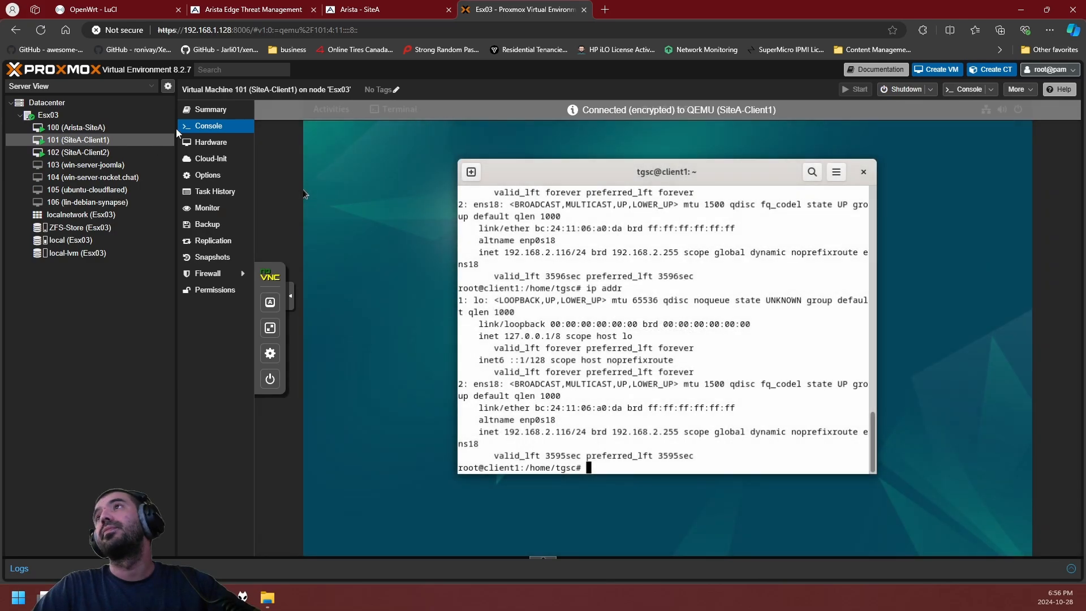
type("ping DESKTOP-")
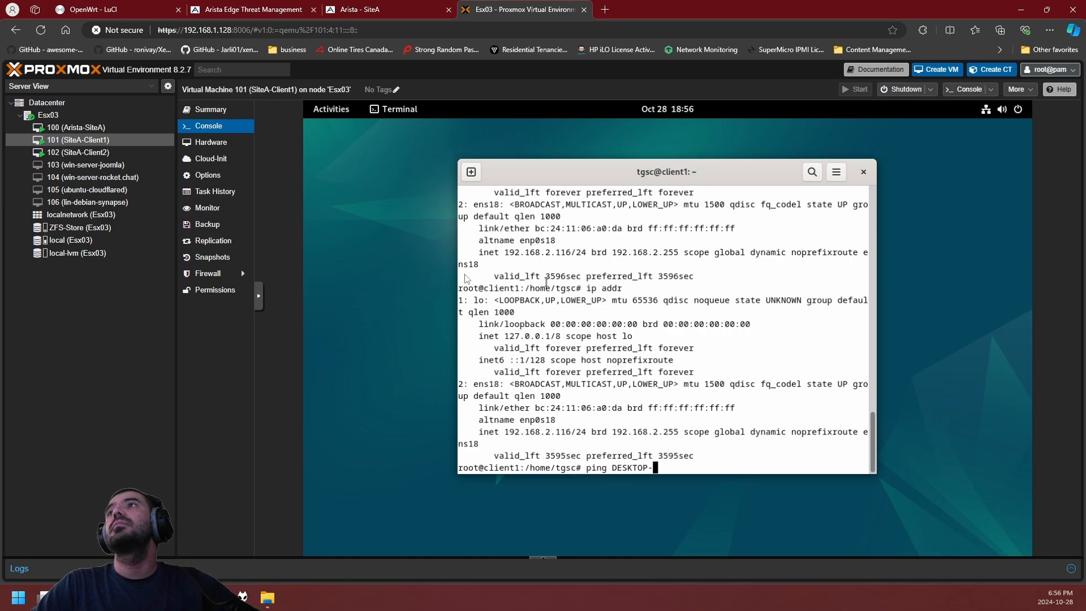
left_click(373, 4)
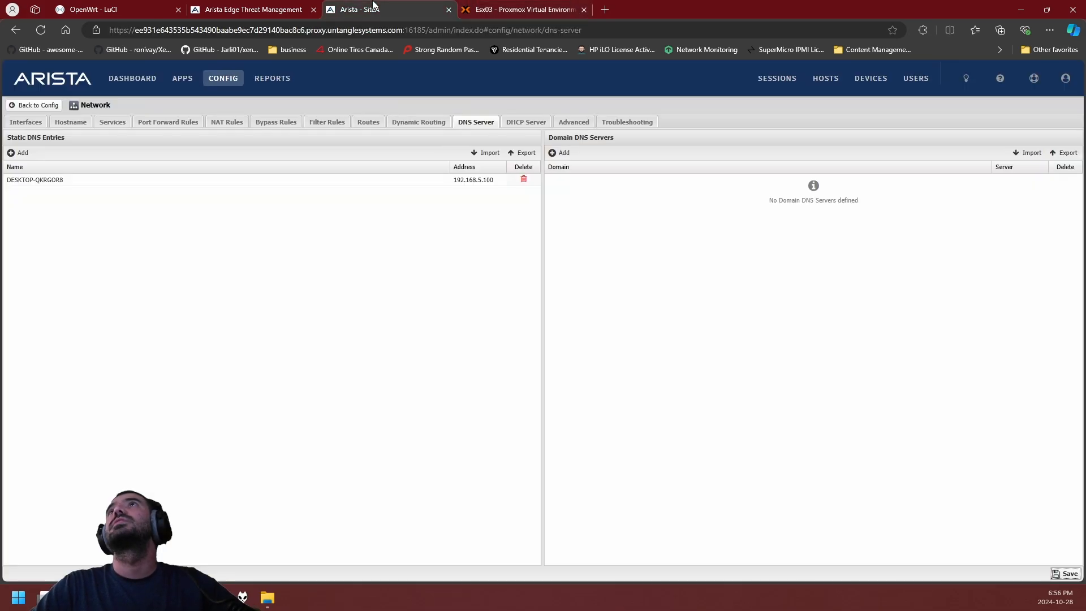
left_click(488, 8)
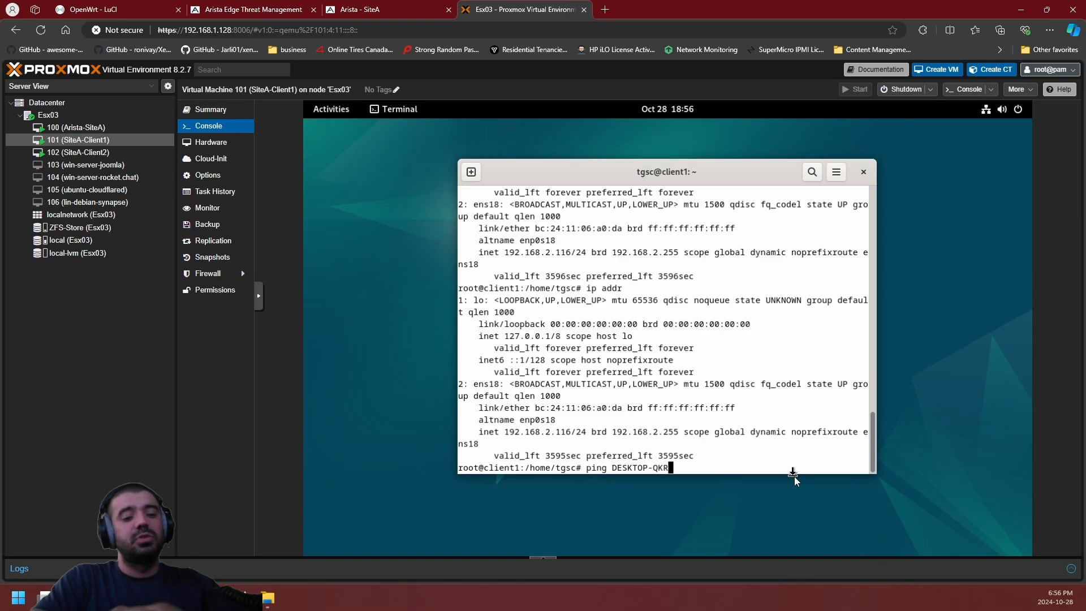
key("Return")
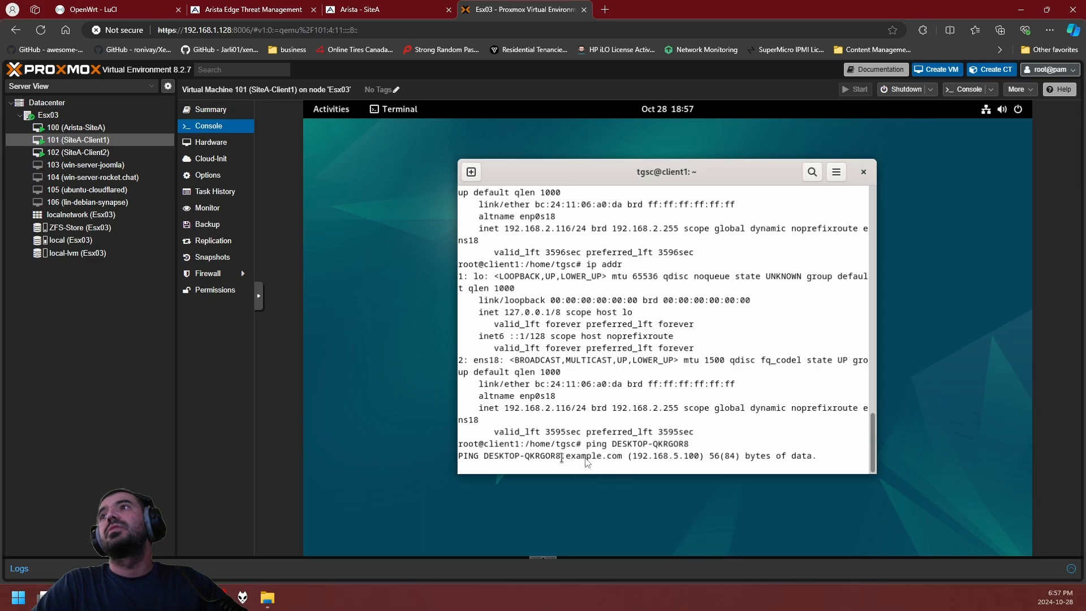
left_click_drag(562, 457, 628, 458)
left_click(631, 474)
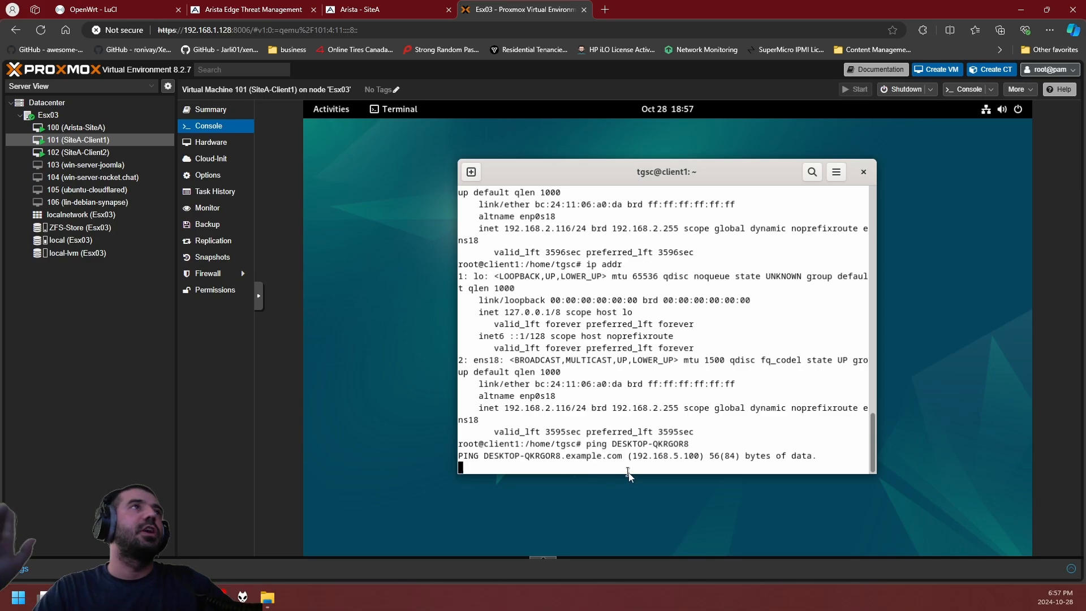
Return to the SiteA-Client2 console and close the separate console window.
left_click(420, 3)
left_click(538, 4)
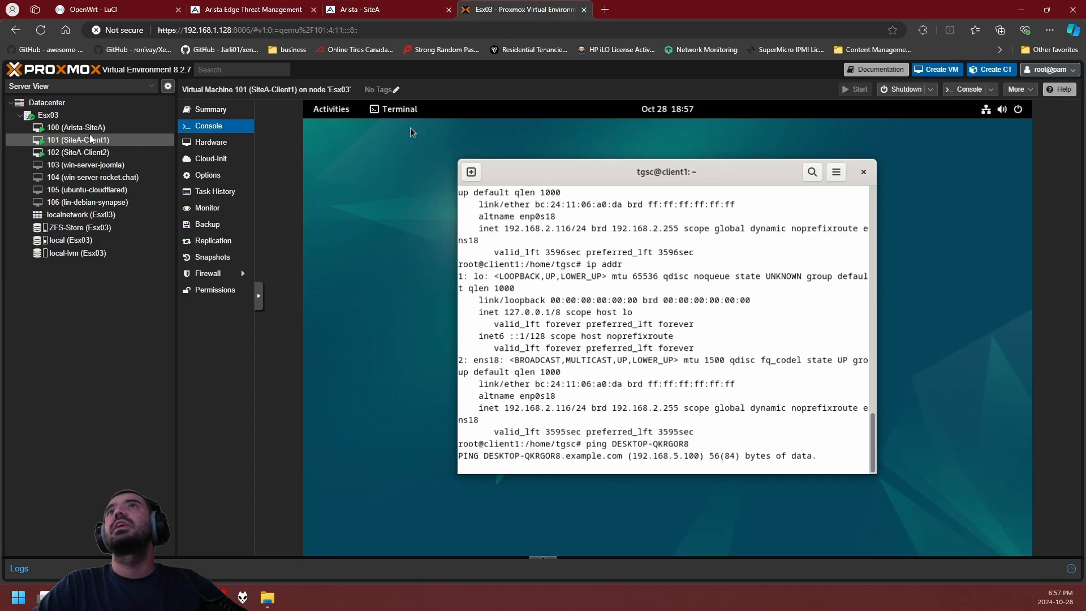
left_click(133, 161)
double_click(132, 156)
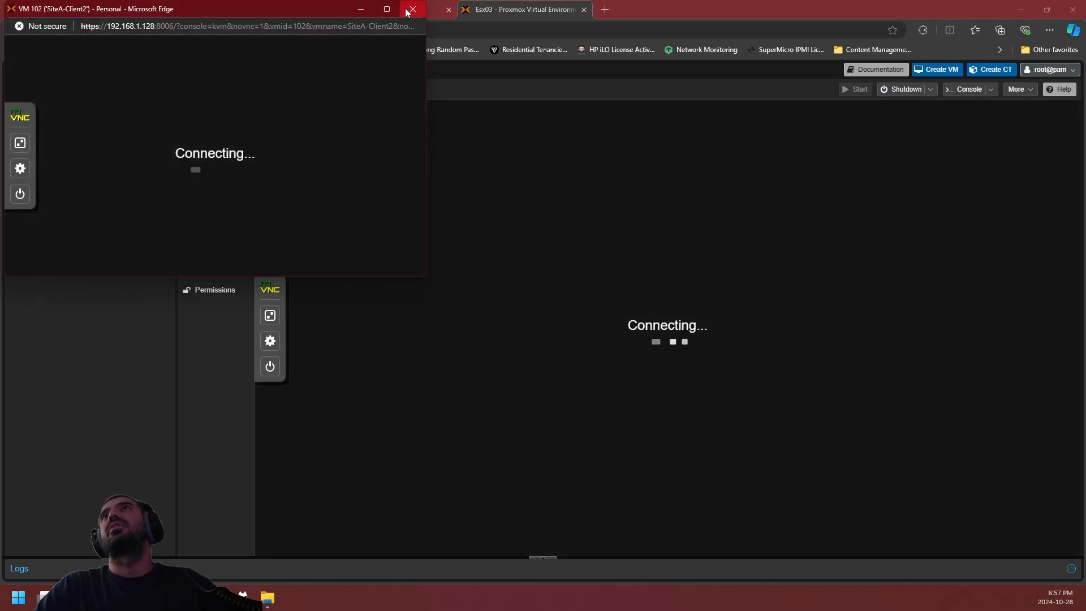
left_click(409, 8)
left_click(903, 543)
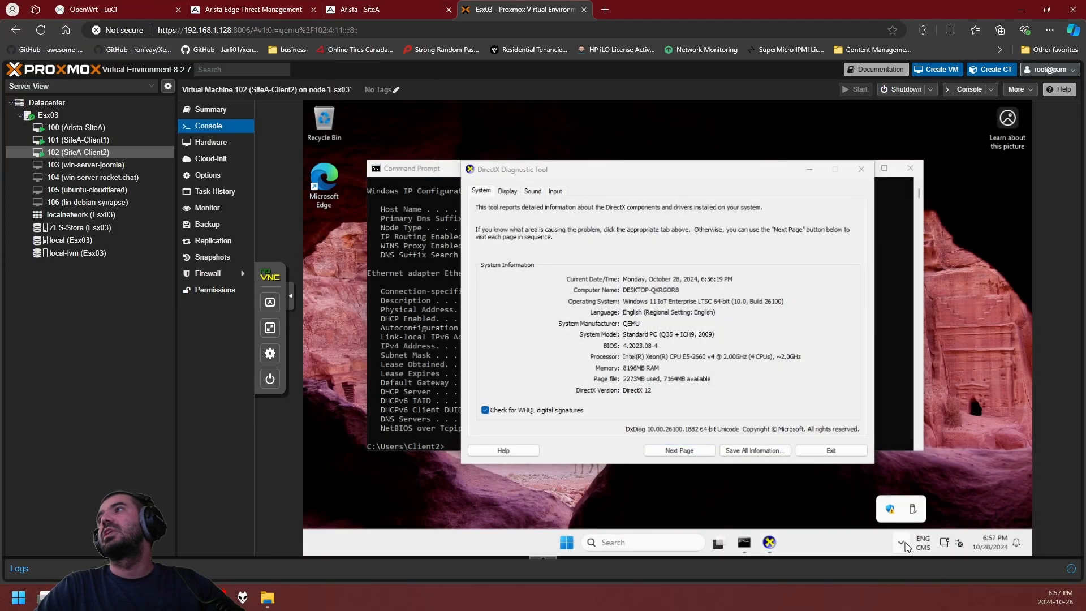
Search Windows for firewall on SiteA-Client2 and open Windows Defender Firewall's Customize Settings page.
left_click(623, 543)
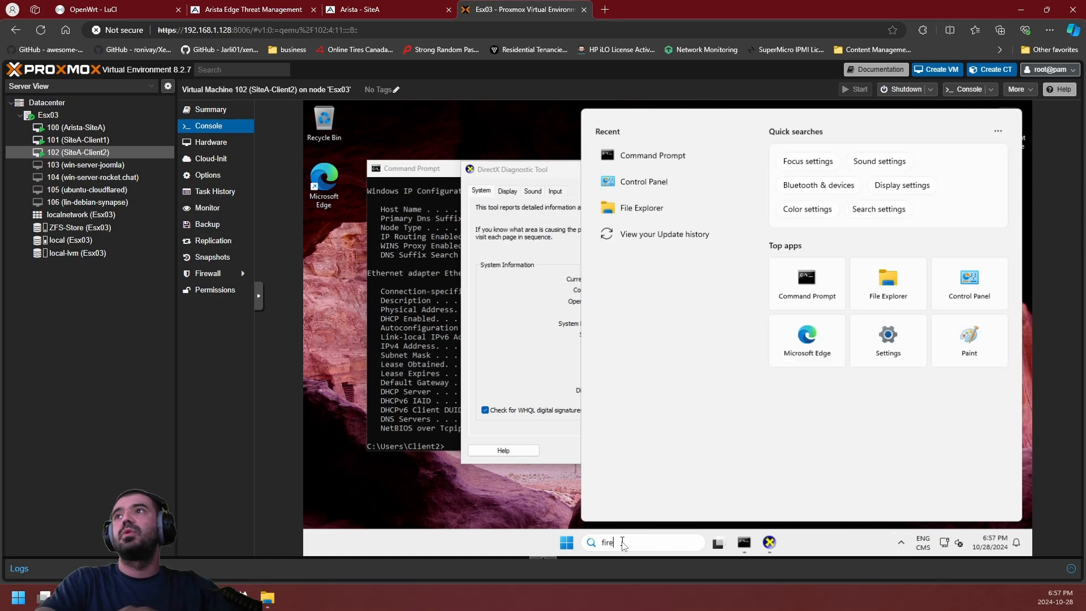
type("firewall")
key("Down")
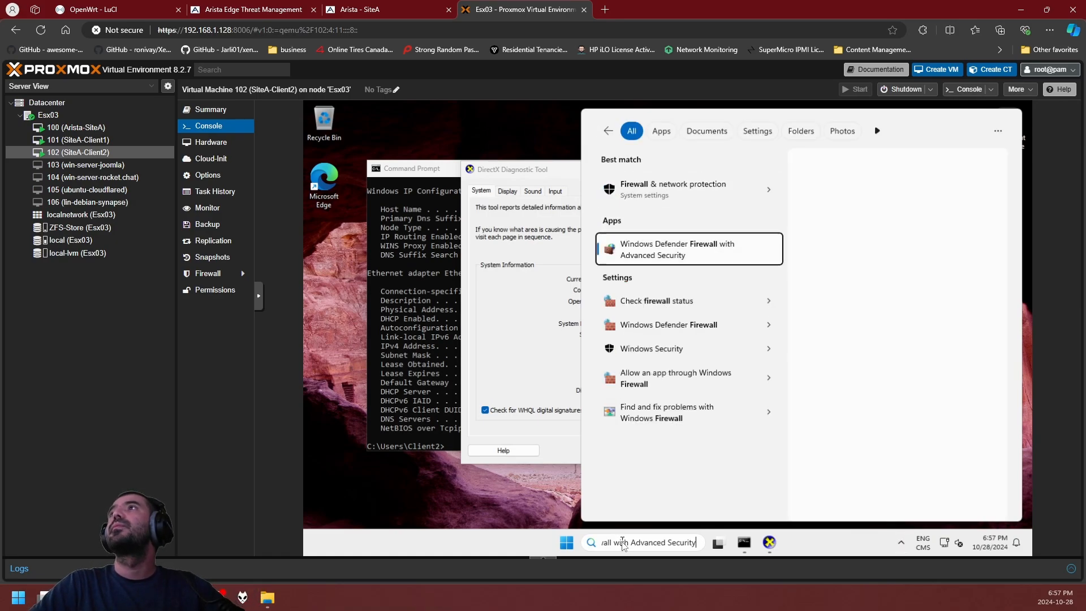
key("Down")
key("Down")
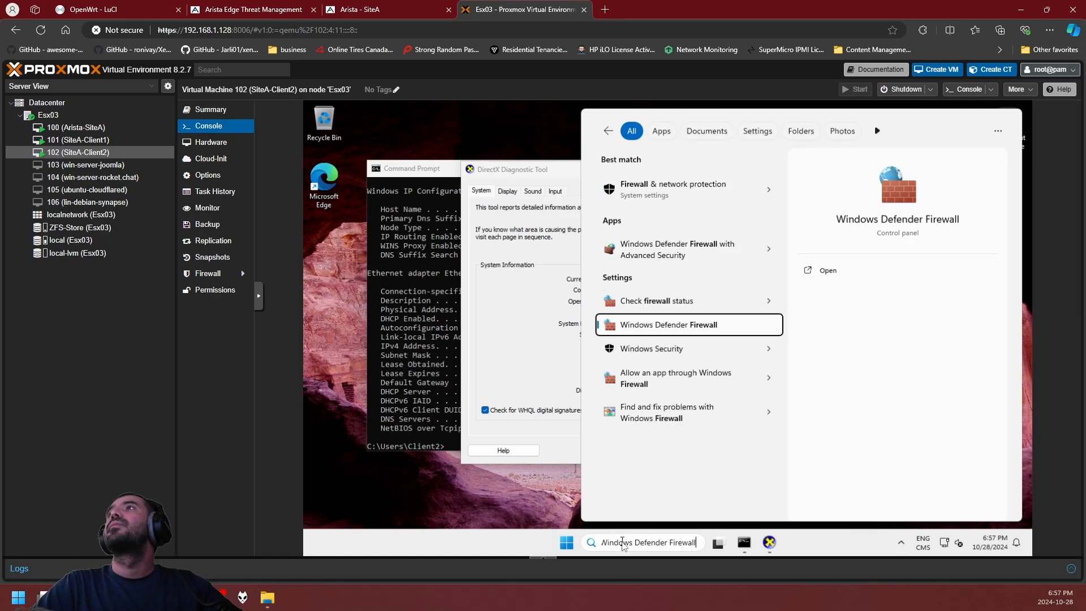
key("Return")
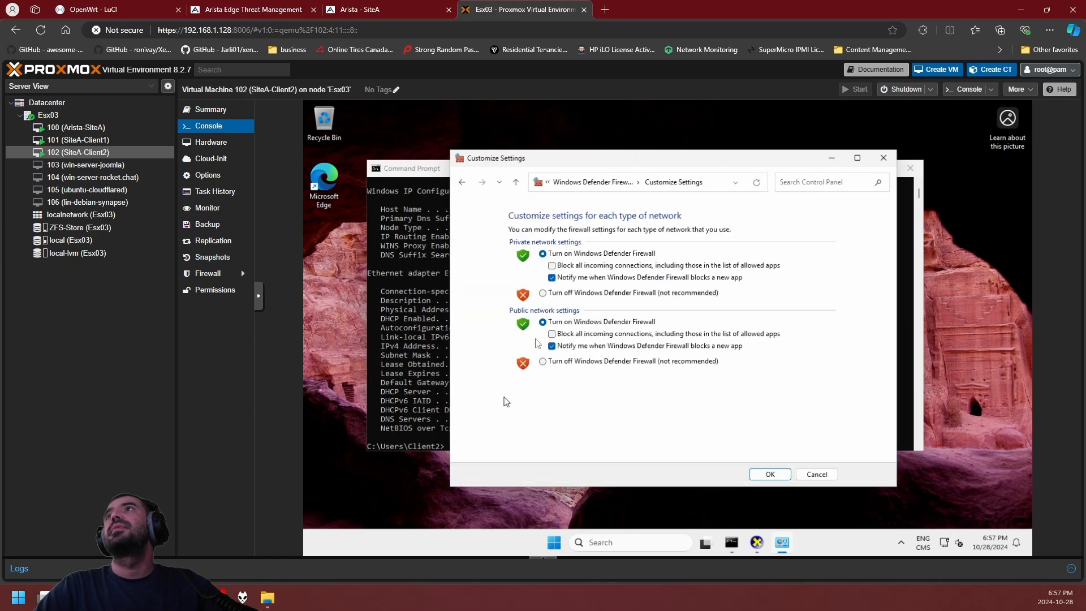
Turn off Windows Defender Firewall for both private and public networks on SiteA-Client2, then put its window away.
left_click(549, 294)
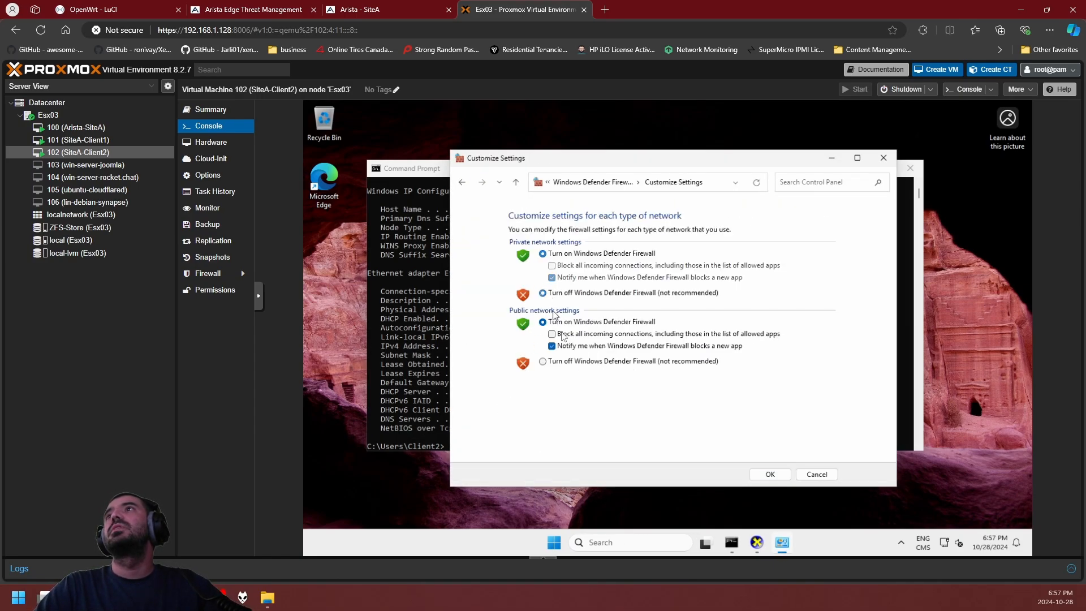
left_click(543, 361)
left_click(767, 479)
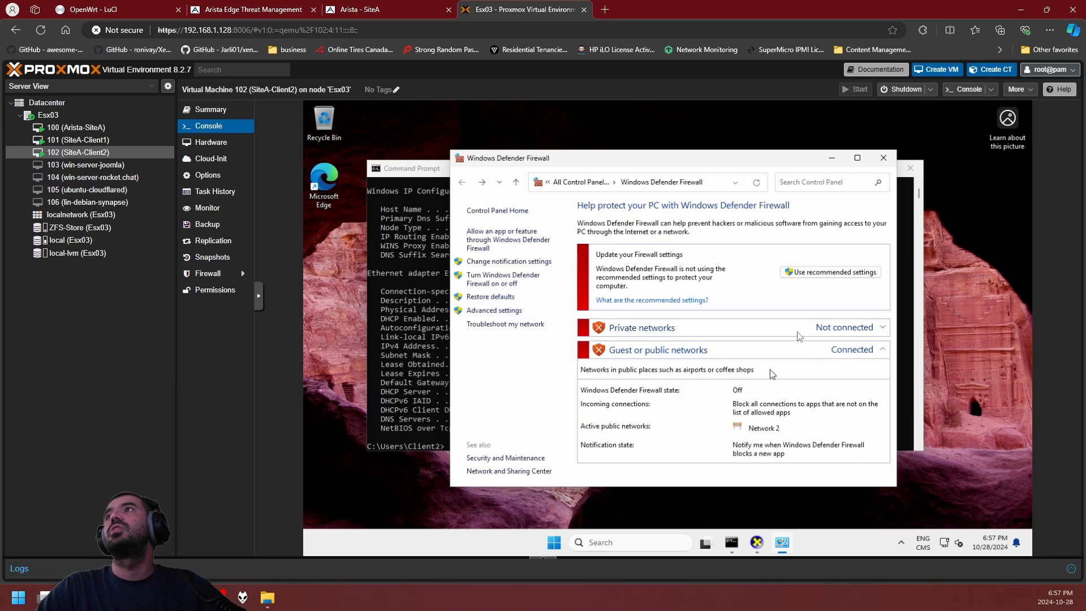
left_click(842, 163)
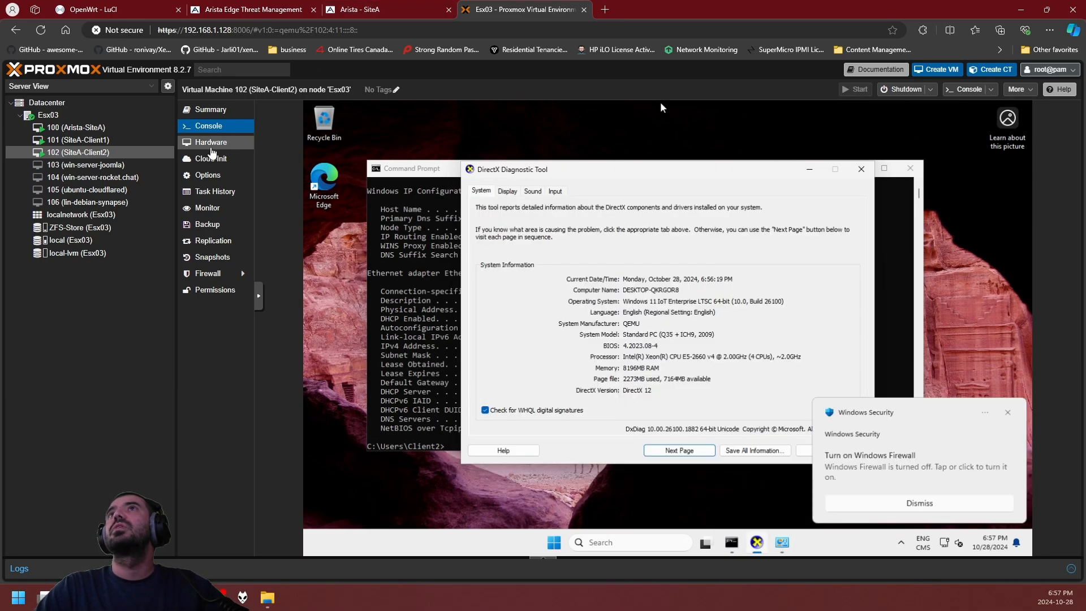
Return to the SiteA-Client1 console, widen the terminal to read the ping replies, and stop the running ping.
left_click(78, 140)
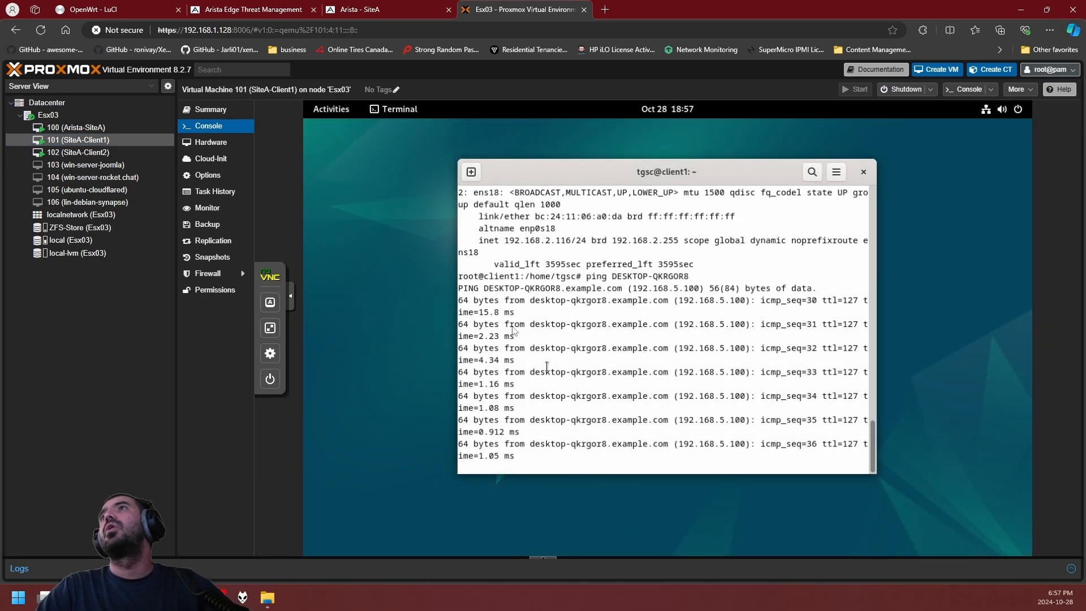
left_click_drag(508, 324, 601, 430)
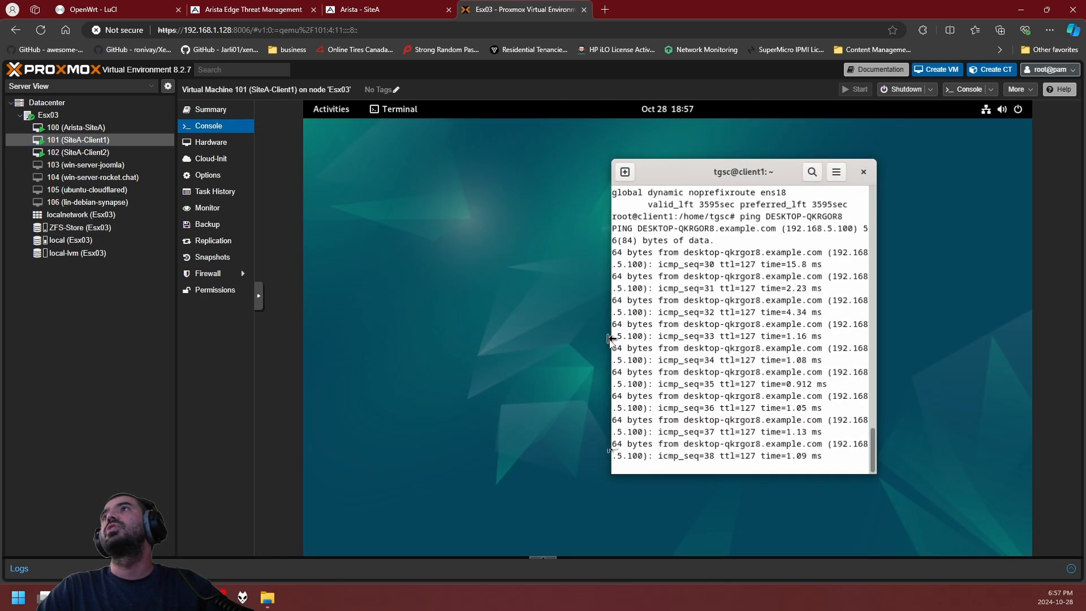
left_click_drag(611, 339, 312, 342)
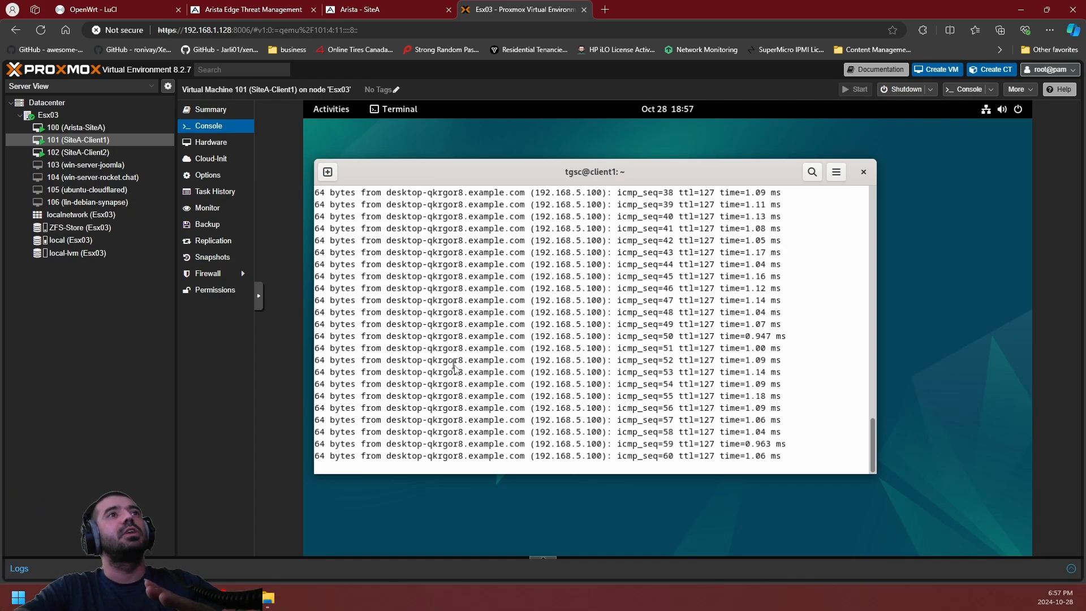
key("ctrl+c")
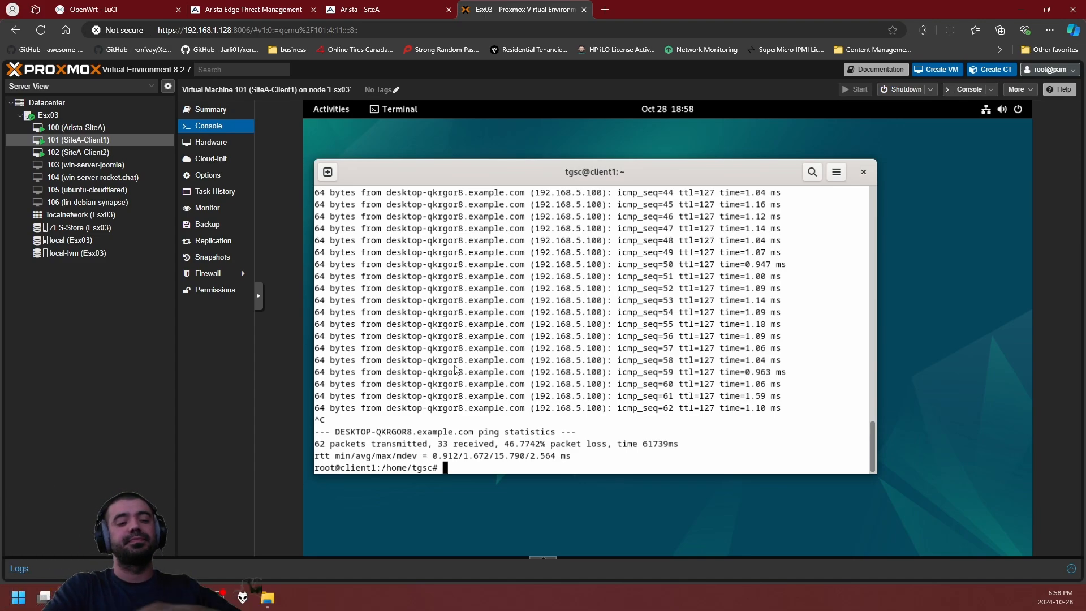
Rename the static DNS entry for 192.168.5.100 to client2 in the Arista SiteA network configuration and save the change.
left_click(419, 9)
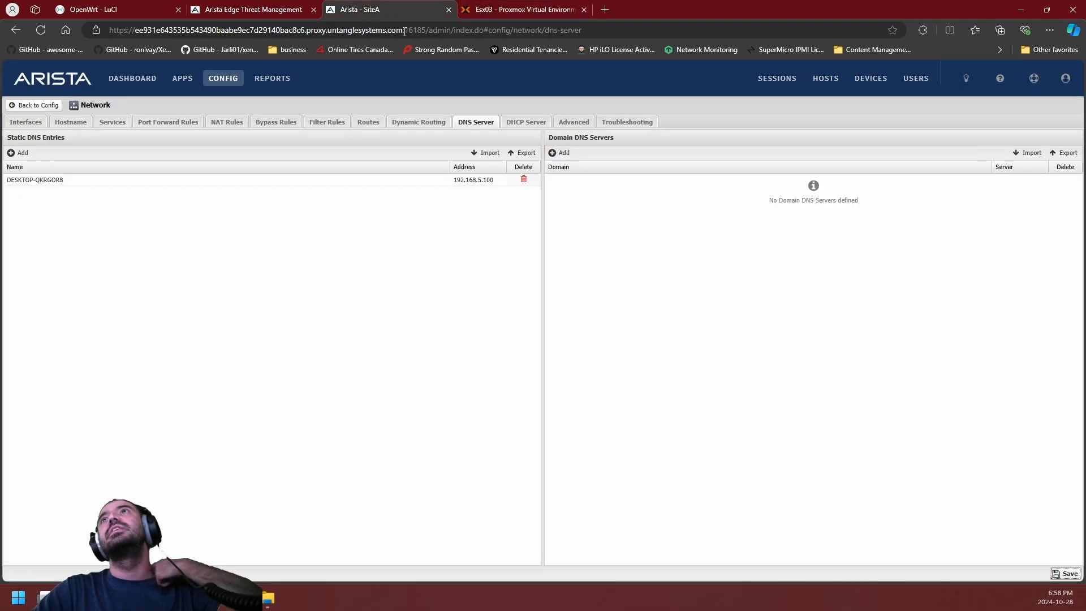
left_click(125, 178)
double_click(46, 180)
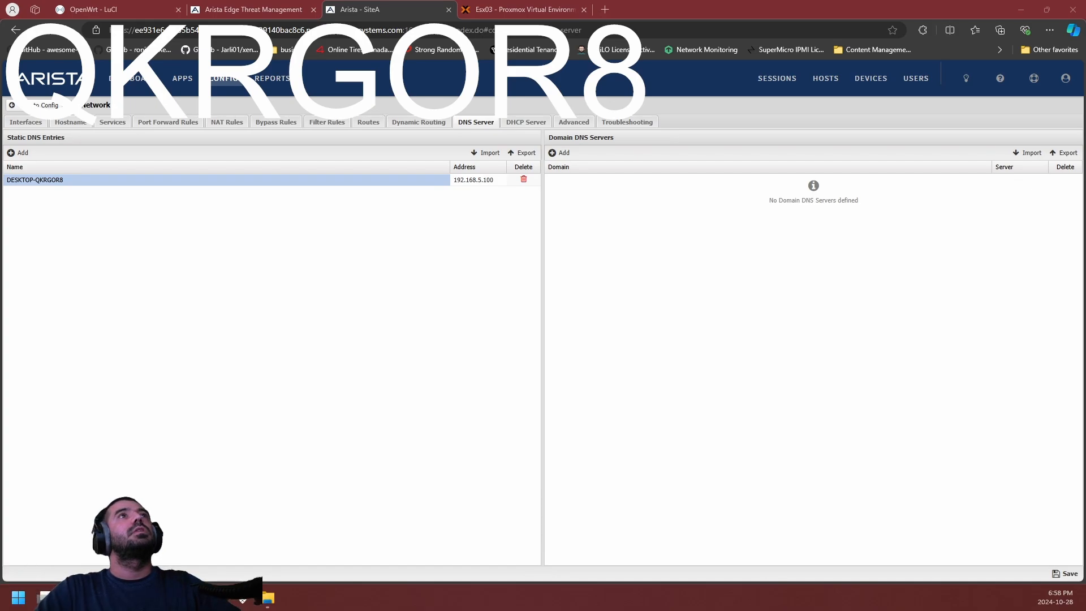
double_click(154, 182)
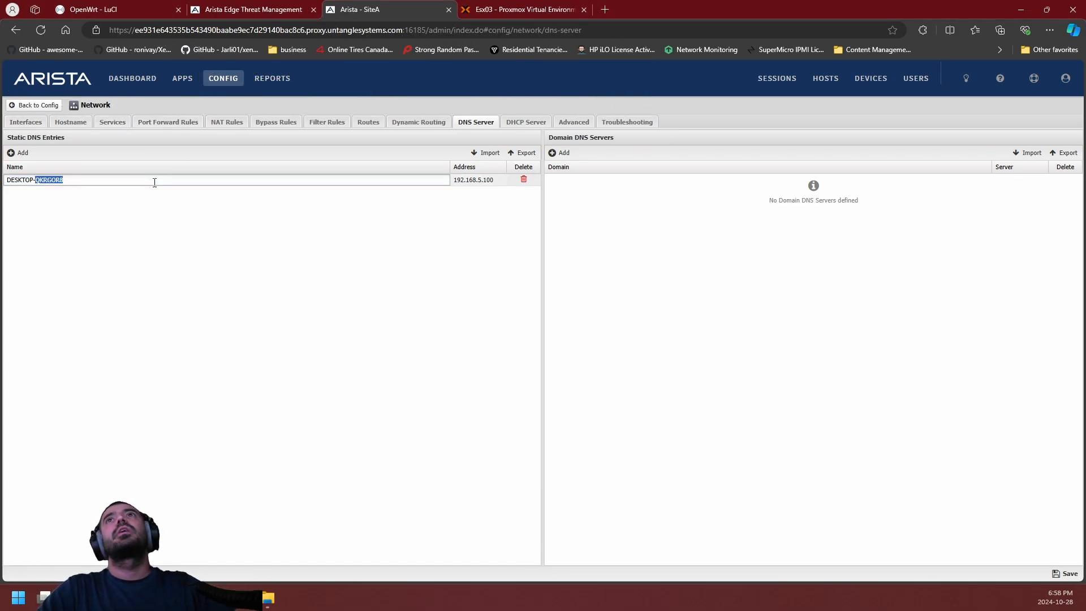
type("cli")
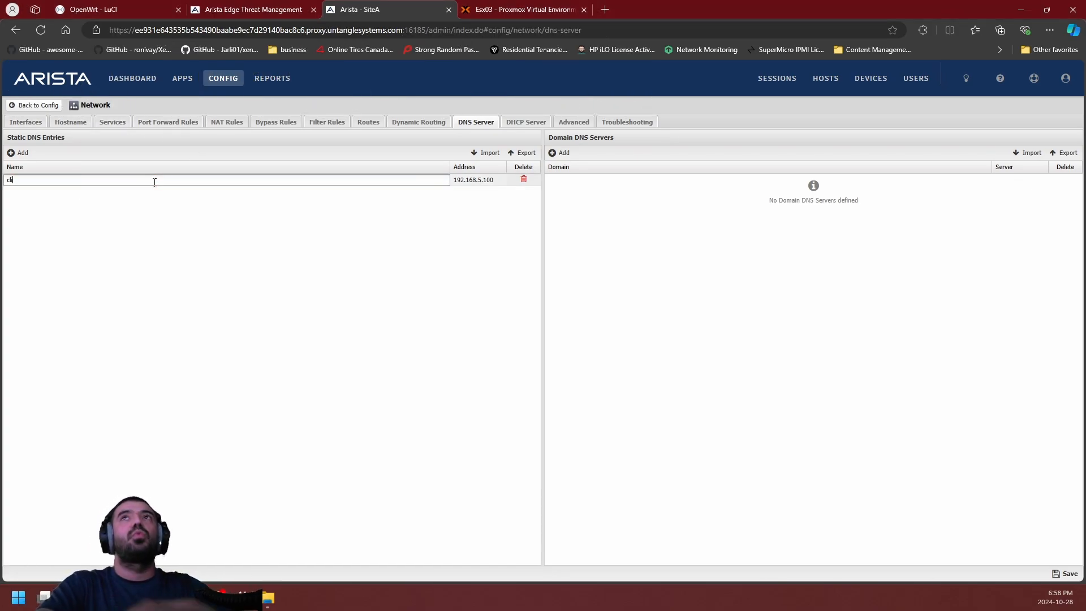
type("ent2")
key("Return")
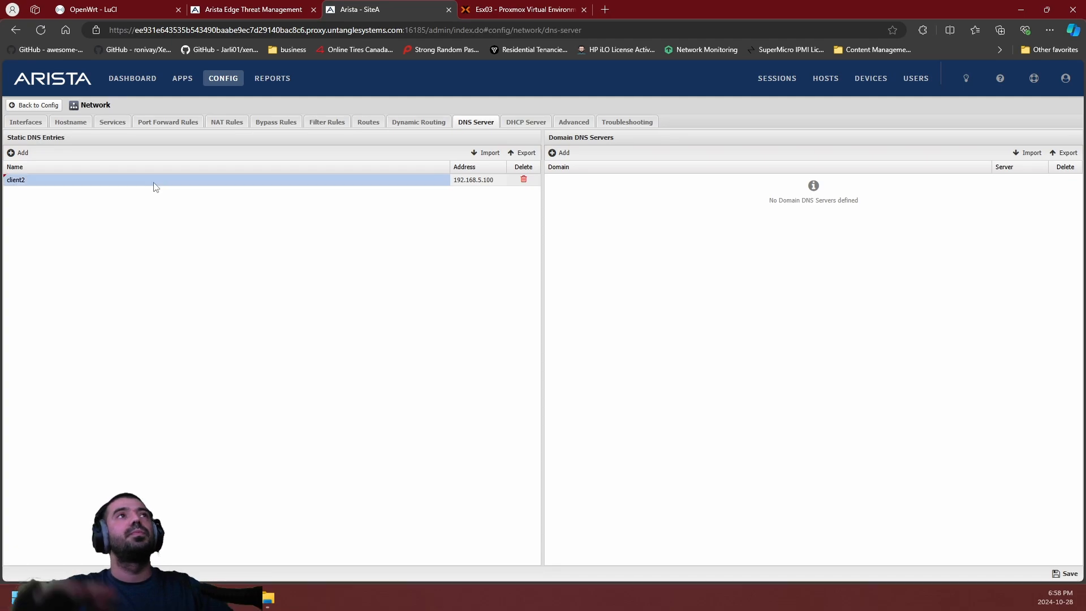
left_click(1056, 575)
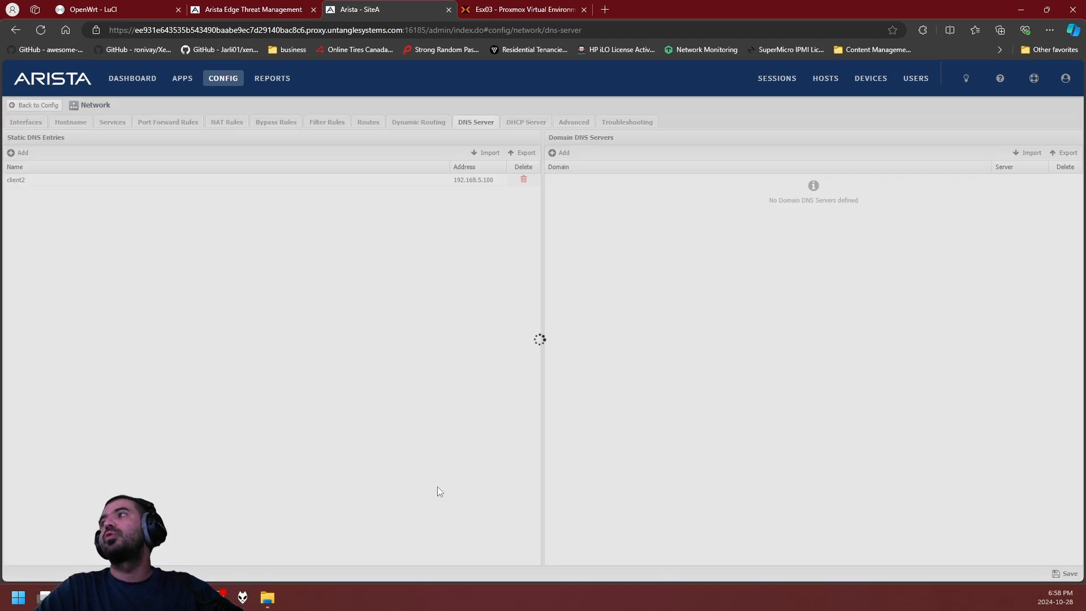
Ping client2 from the SiteA-Client1 terminal in Proxmox, examine the resolved domain name, and stop the ping.
left_click(485, 5)
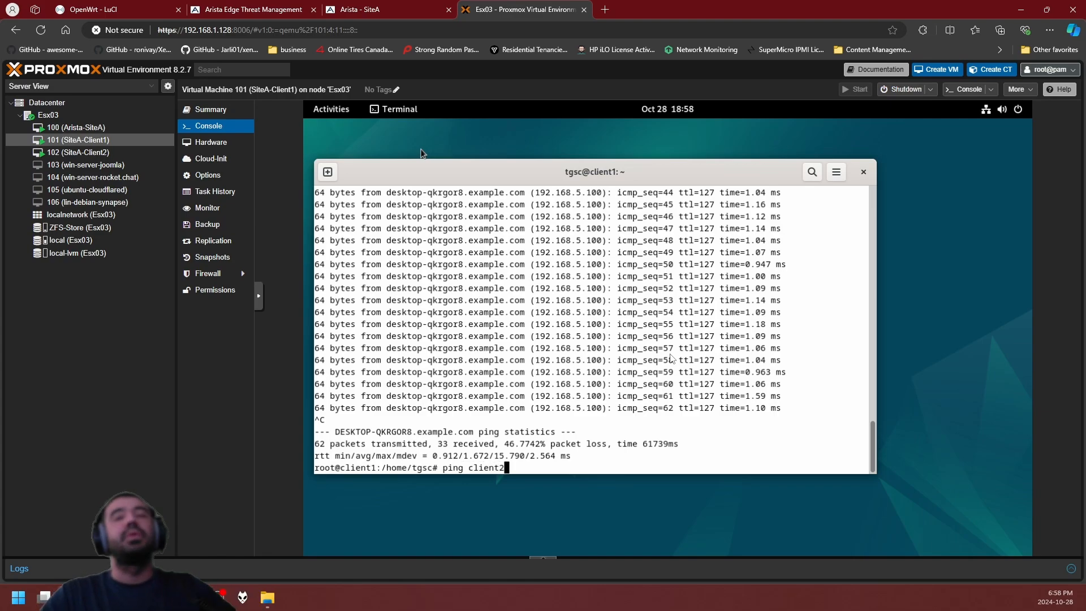
key("Return")
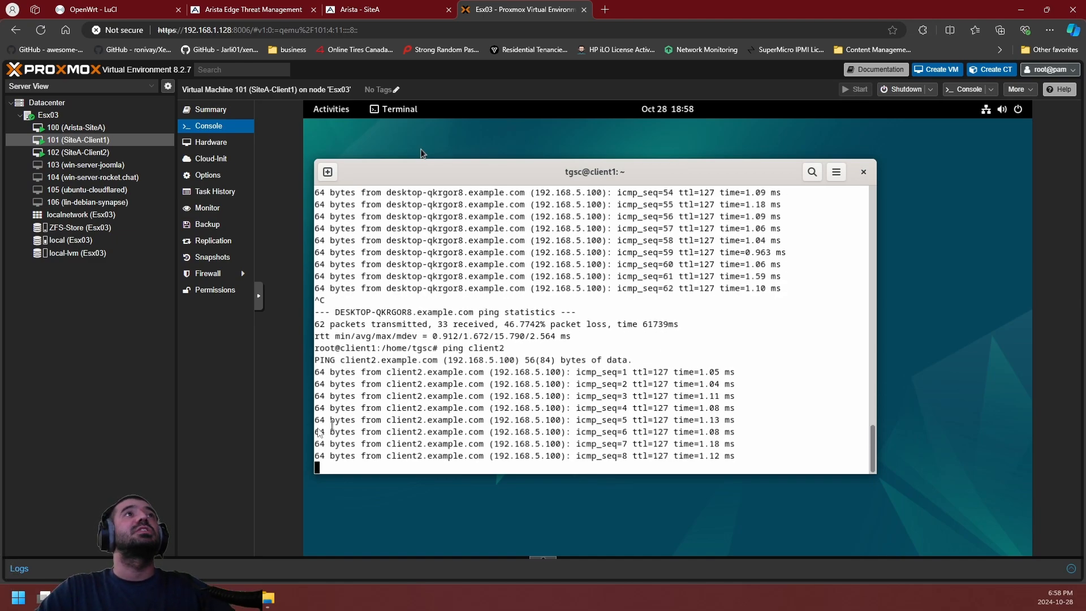
left_click_drag(390, 461, 485, 461)
left_click(506, 455)
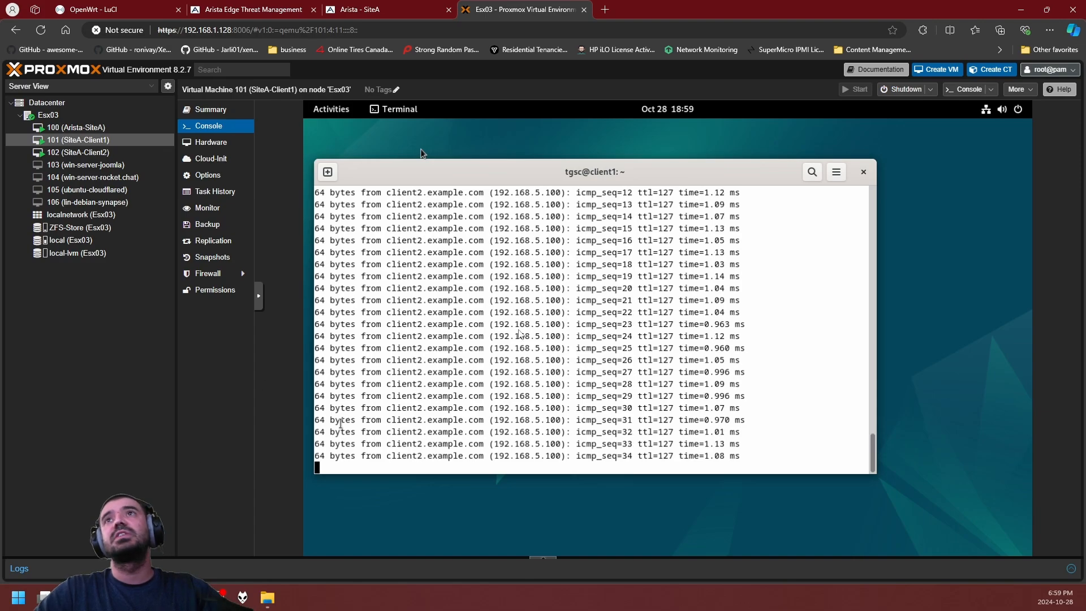
key("ctrl+c")
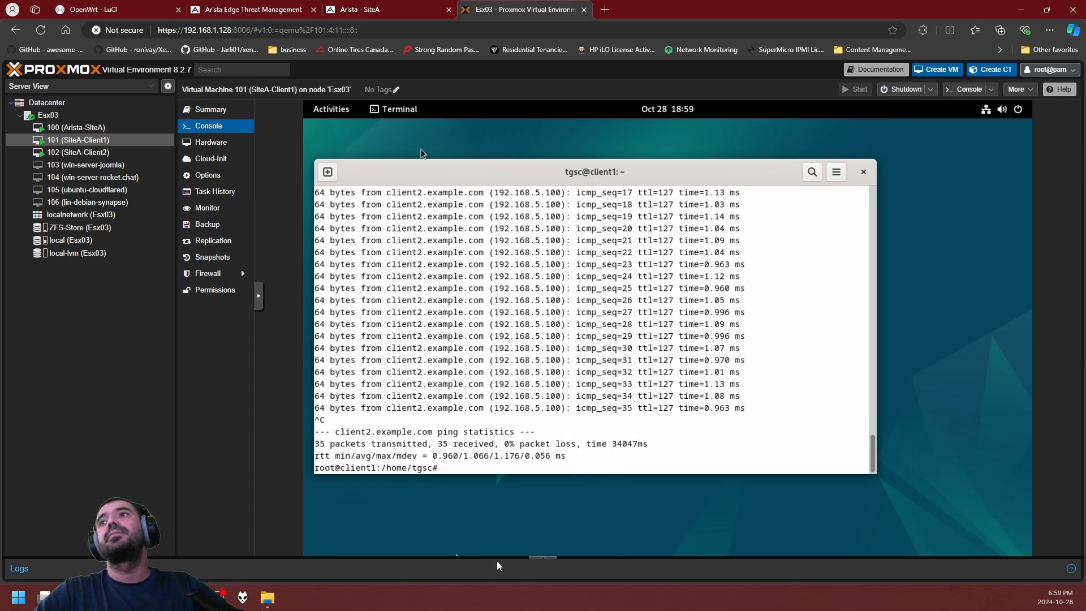
left_click(316, 112)
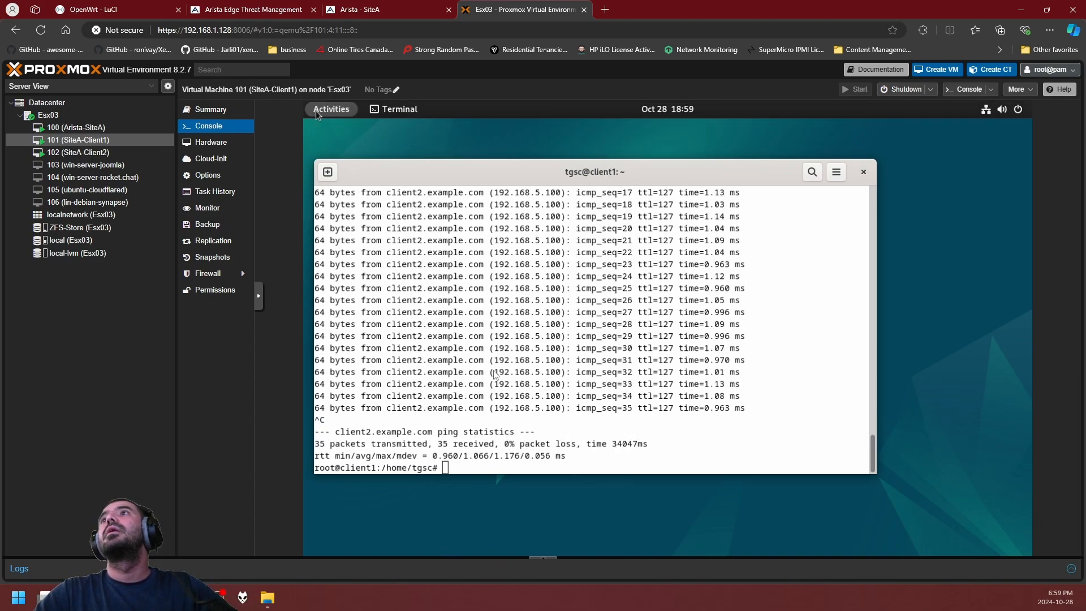
left_click(521, 525)
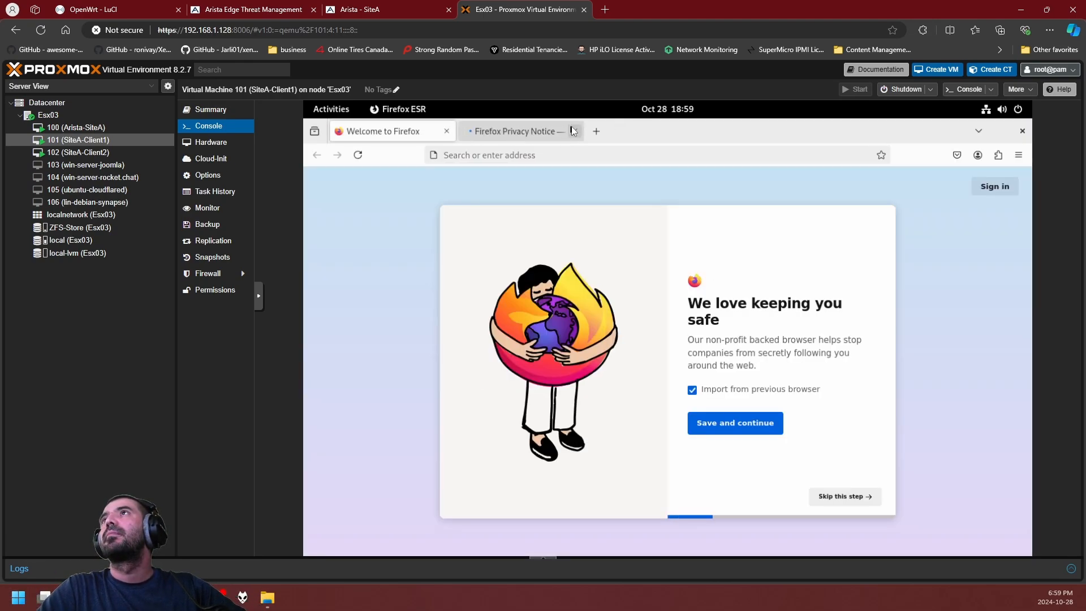
left_click(573, 131)
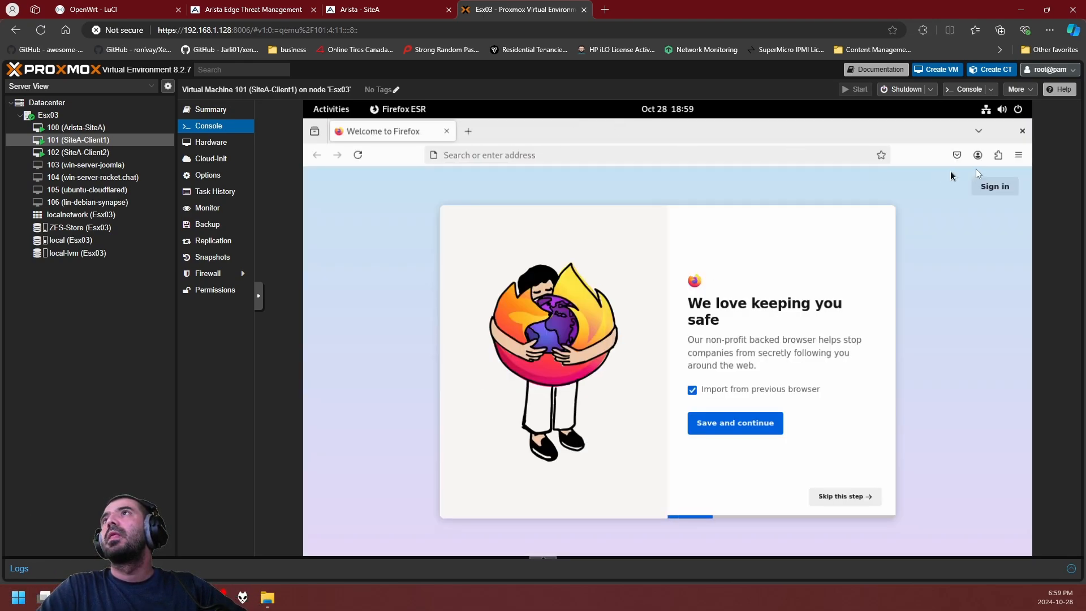
left_click(1021, 131)
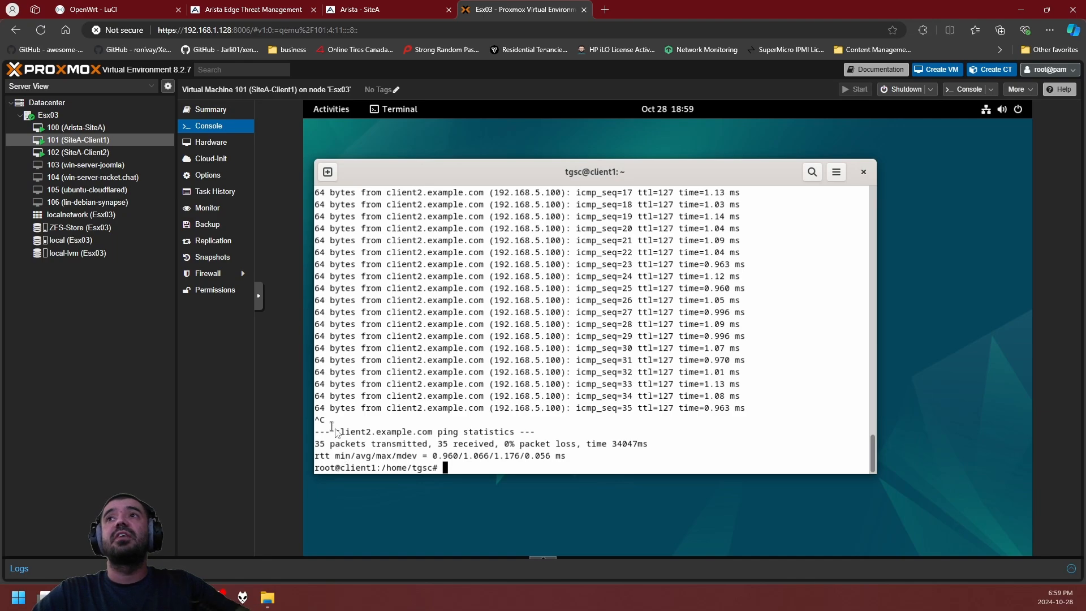
Look up client2 with nslookup in the SiteA-Client1 terminal and exit back to the shell.
left_click(364, 441)
type("ookup")
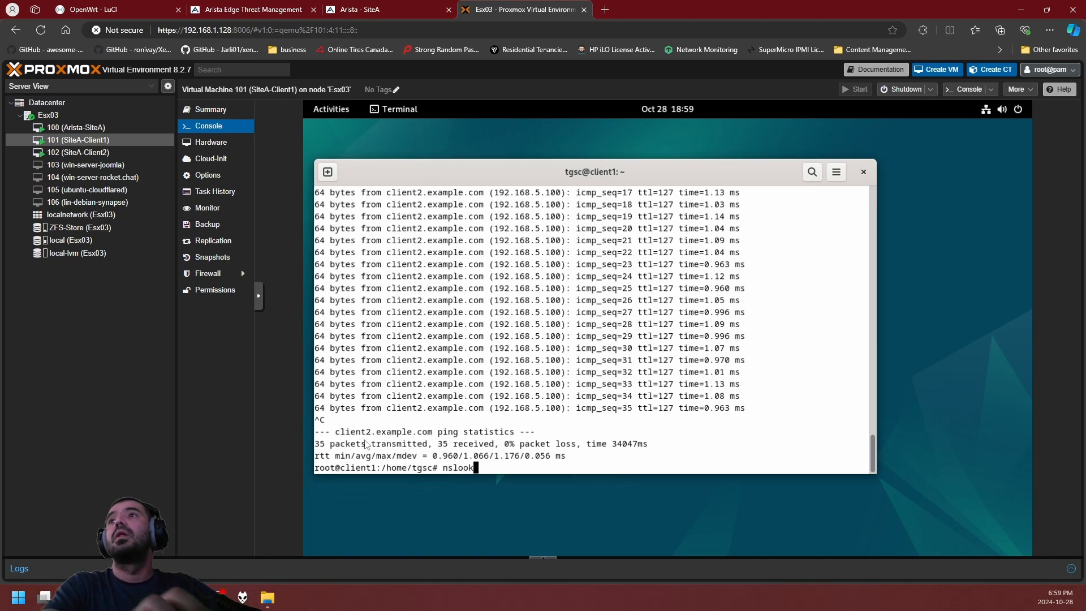
key("Return")
type("client2")
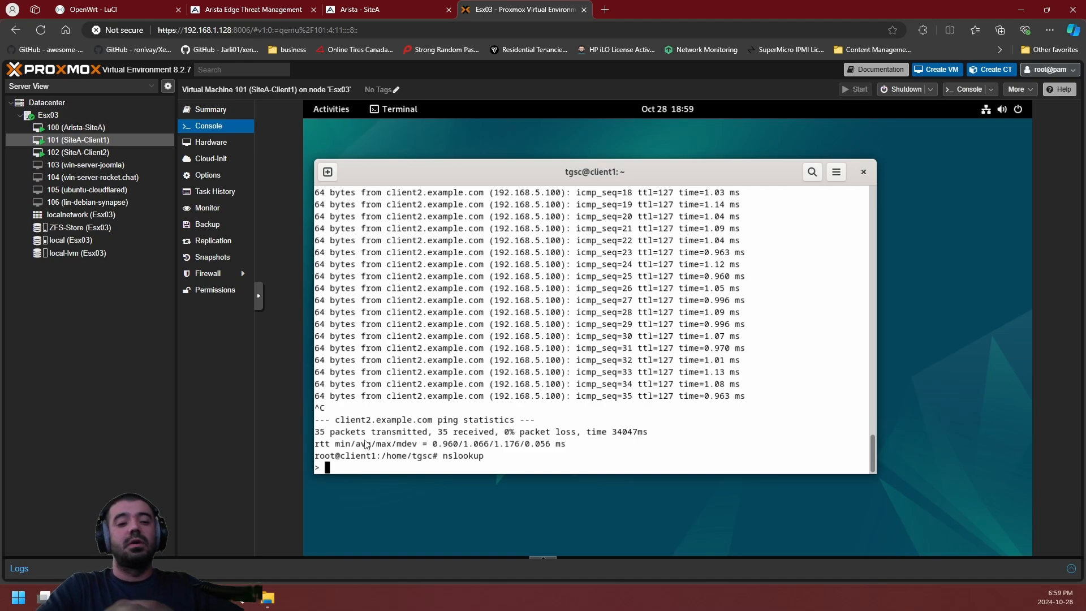
key("Return")
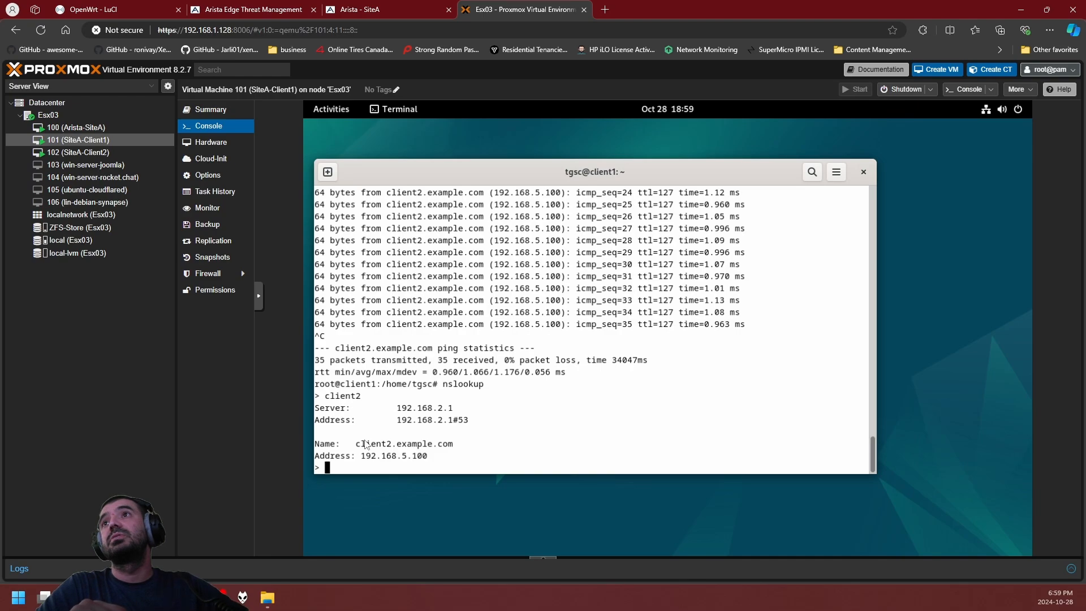
key("ctrl+d")
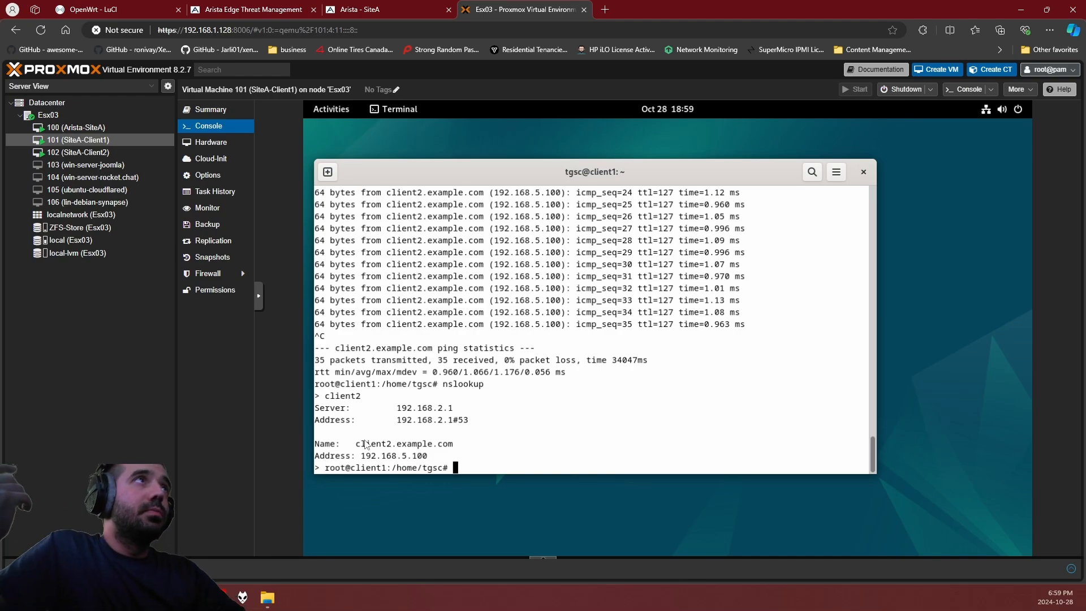